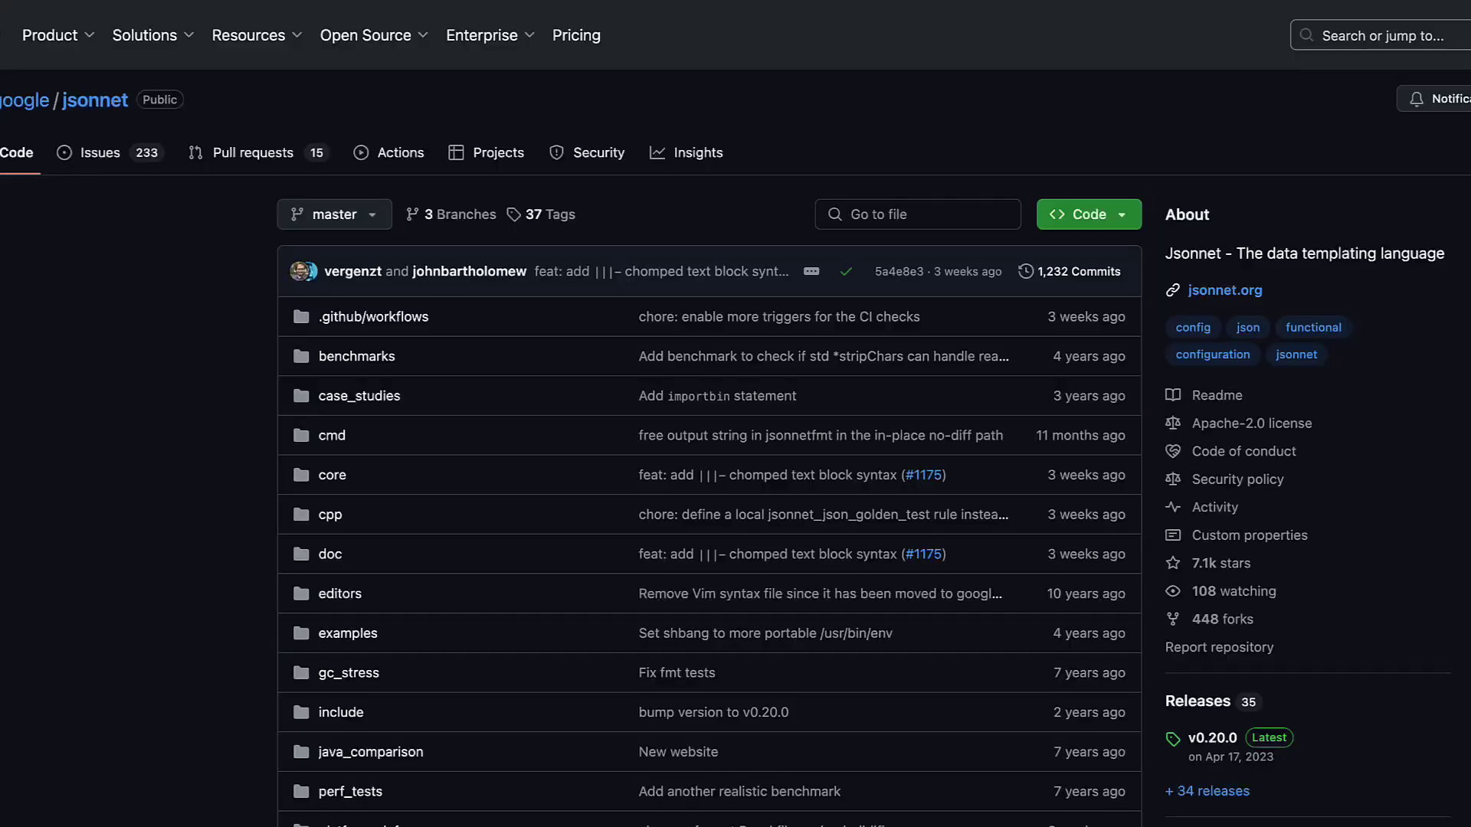
pyautogui.scroll(-5, 712, 459)
pyautogui.scroll(-5, 712, 459)
pyautogui.scroll(-5, 712, 460)
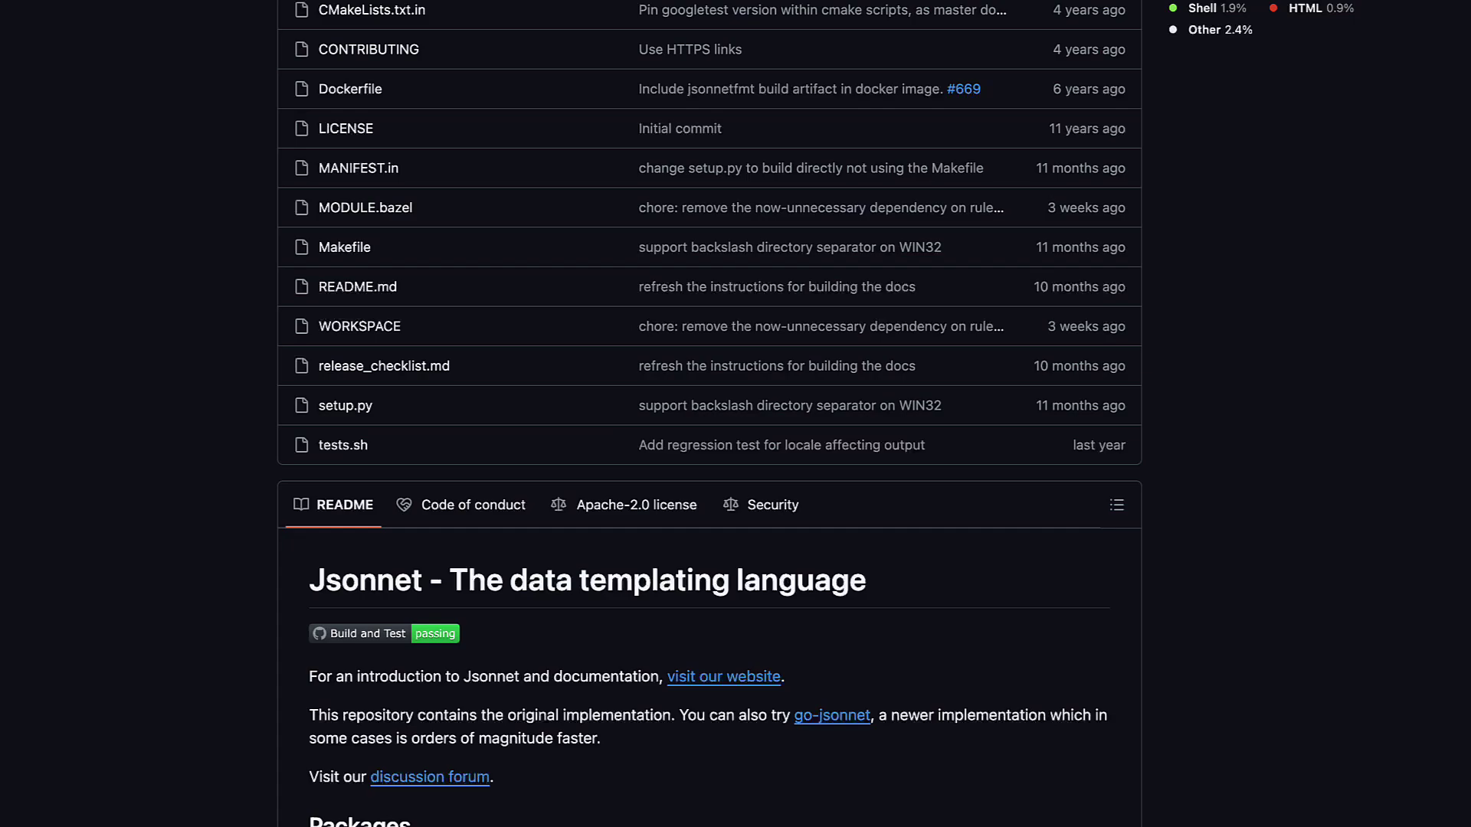
pyautogui.scroll(-3, 713, 459)
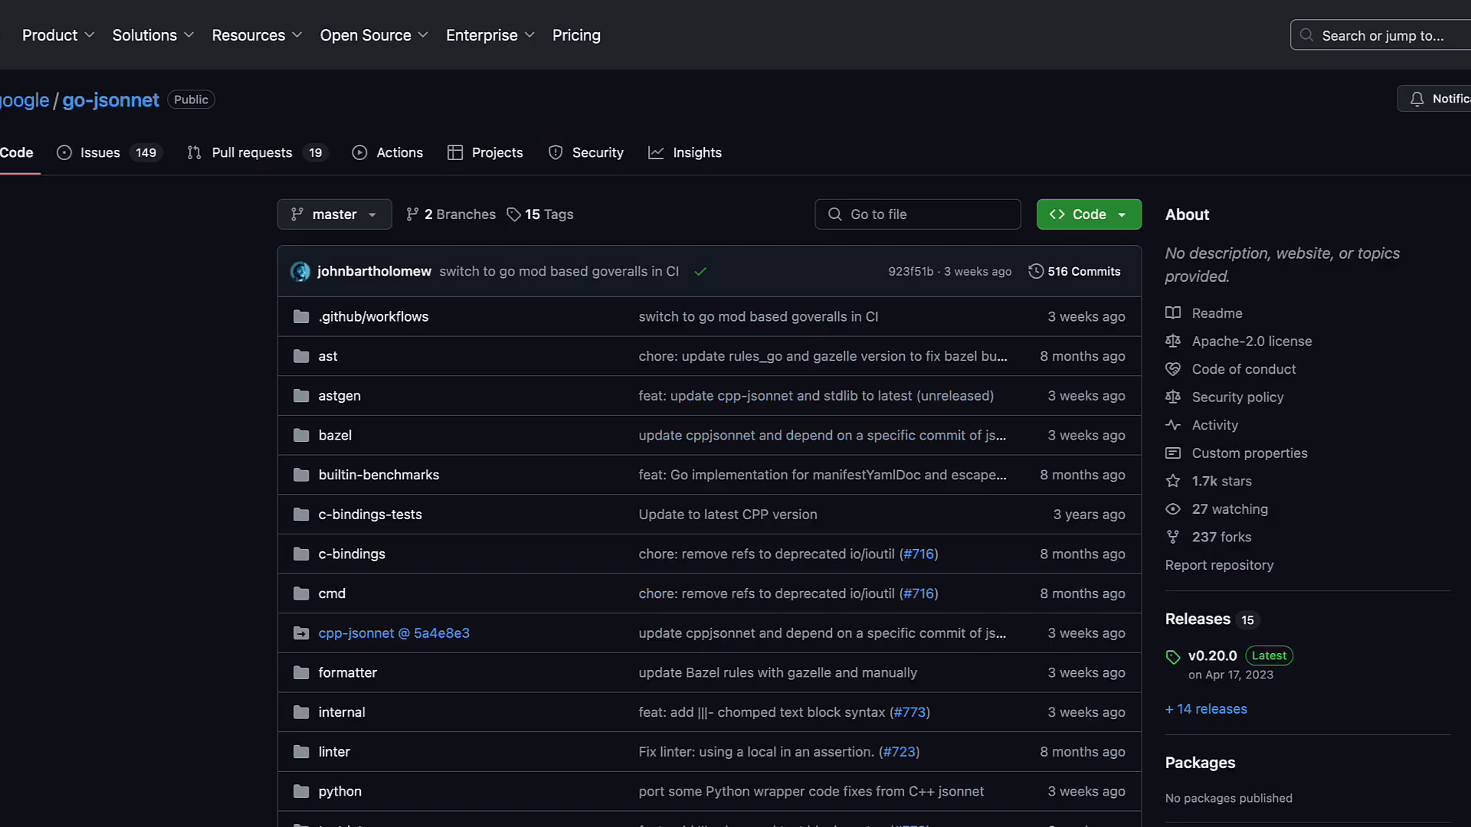
pyautogui.scroll(-4, 712, 460)
pyautogui.scroll(-5, 712, 459)
pyautogui.scroll(-5, 712, 461)
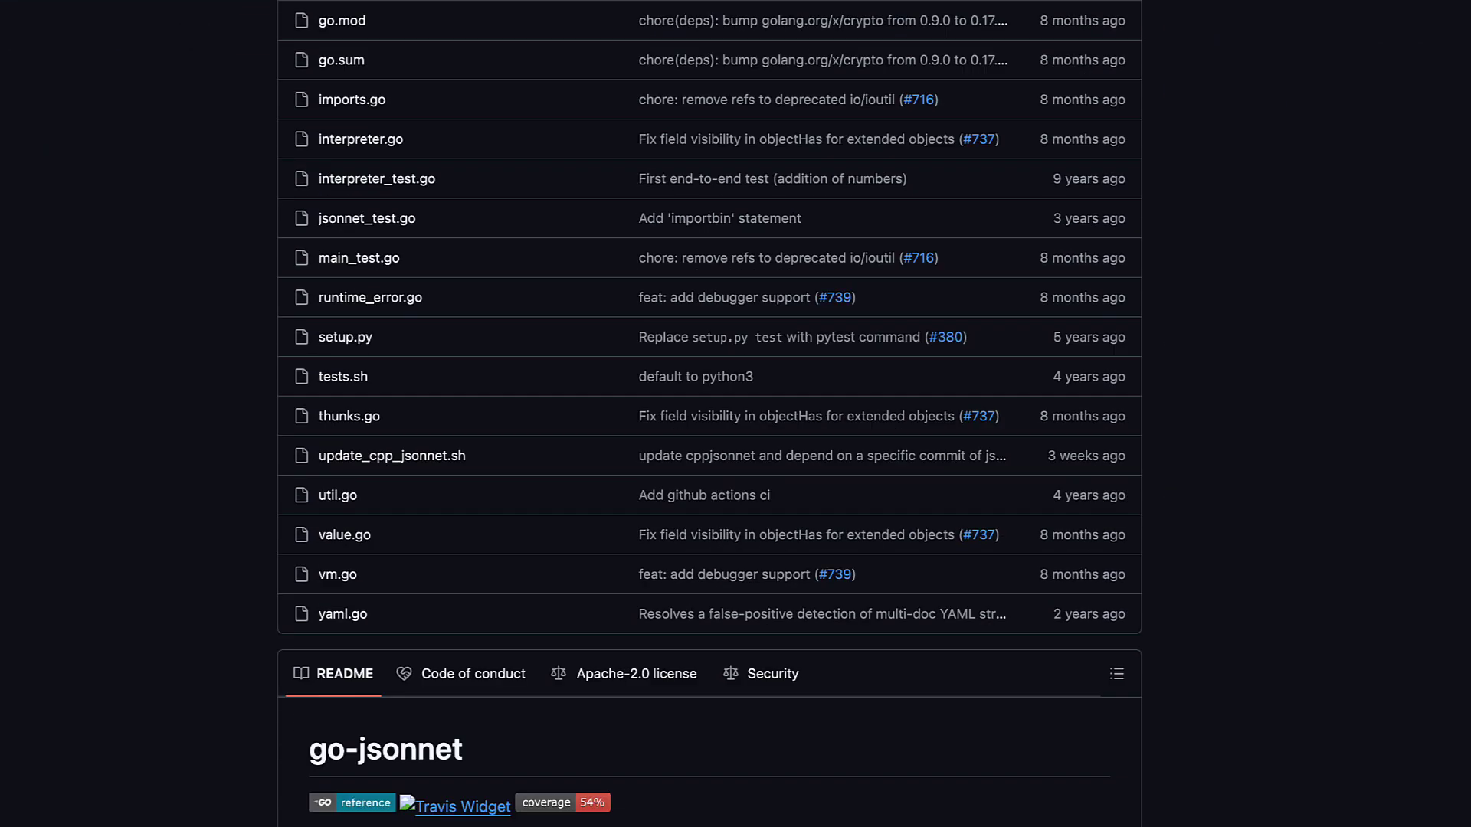
pyautogui.scroll(-4, 713, 460)
pyautogui.scroll(-2, 712, 460)
pyautogui.scroll(-2, 712, 459)
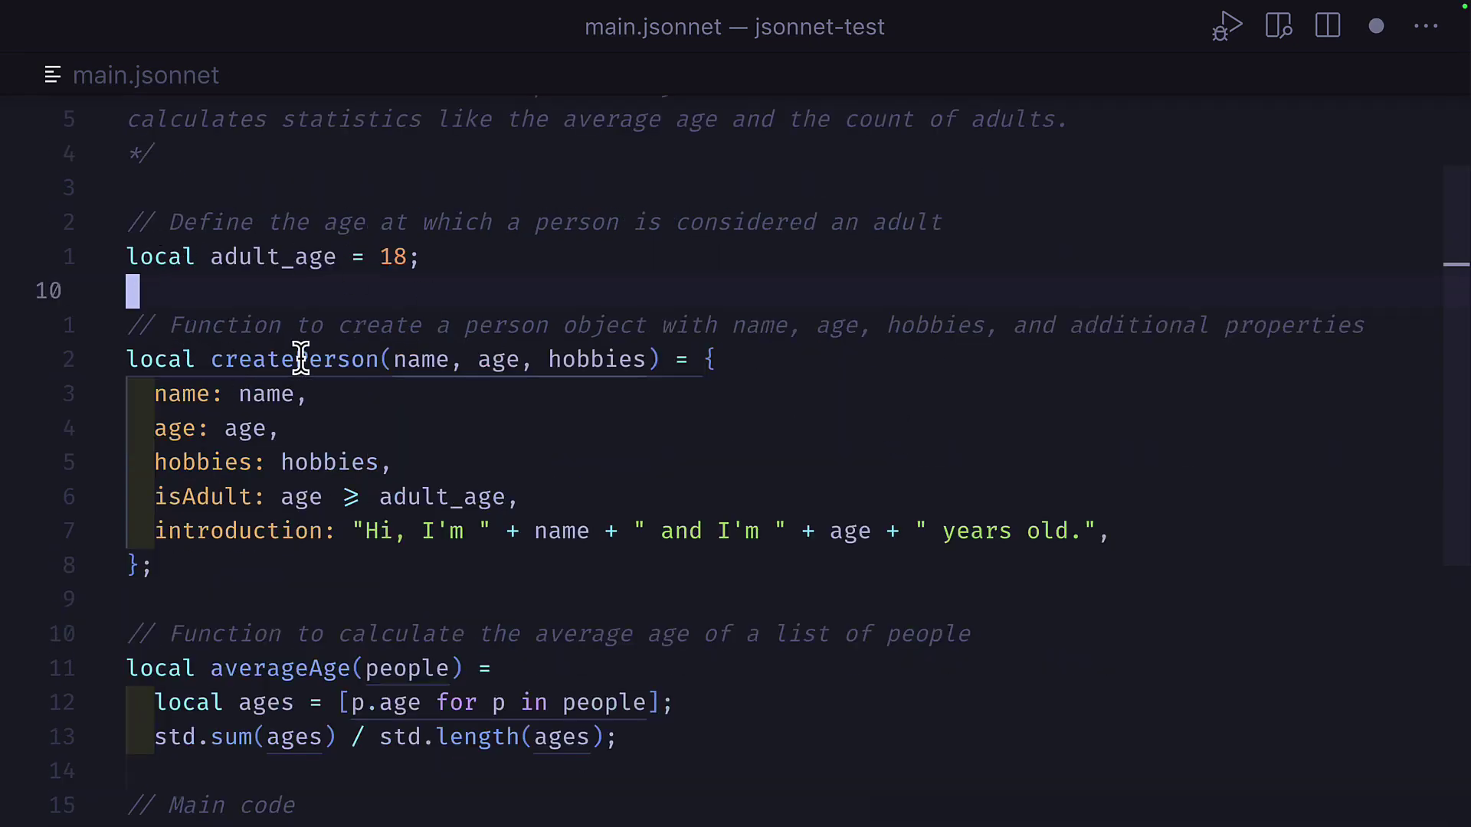
# Step: Walk through the ages comprehension and the averageAge sum/length calculation in main.jsonnet
pyautogui.moveTo(656, 593); pyautogui.dragTo(370, 595)
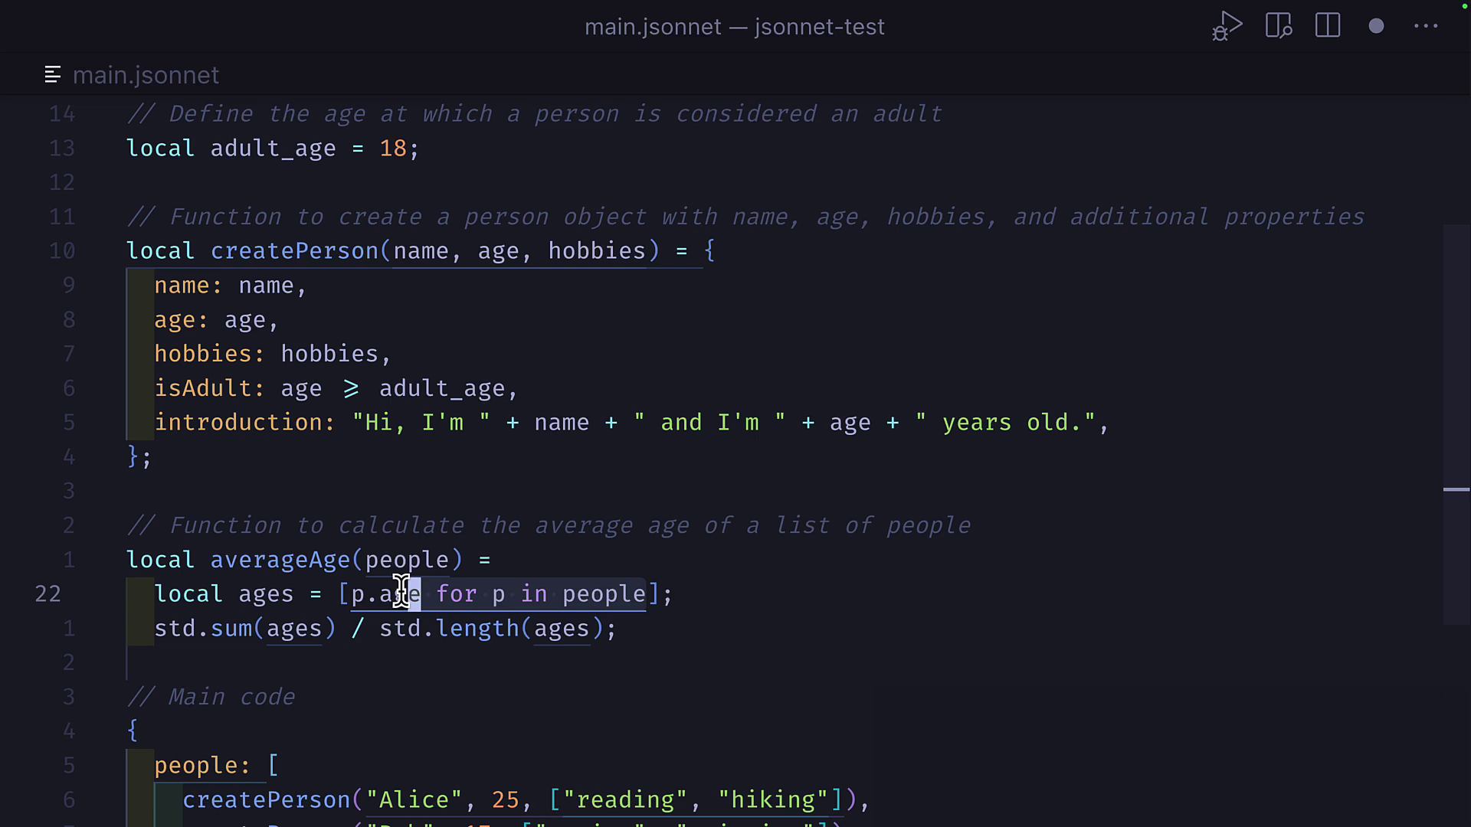
pyautogui.click(673, 594)
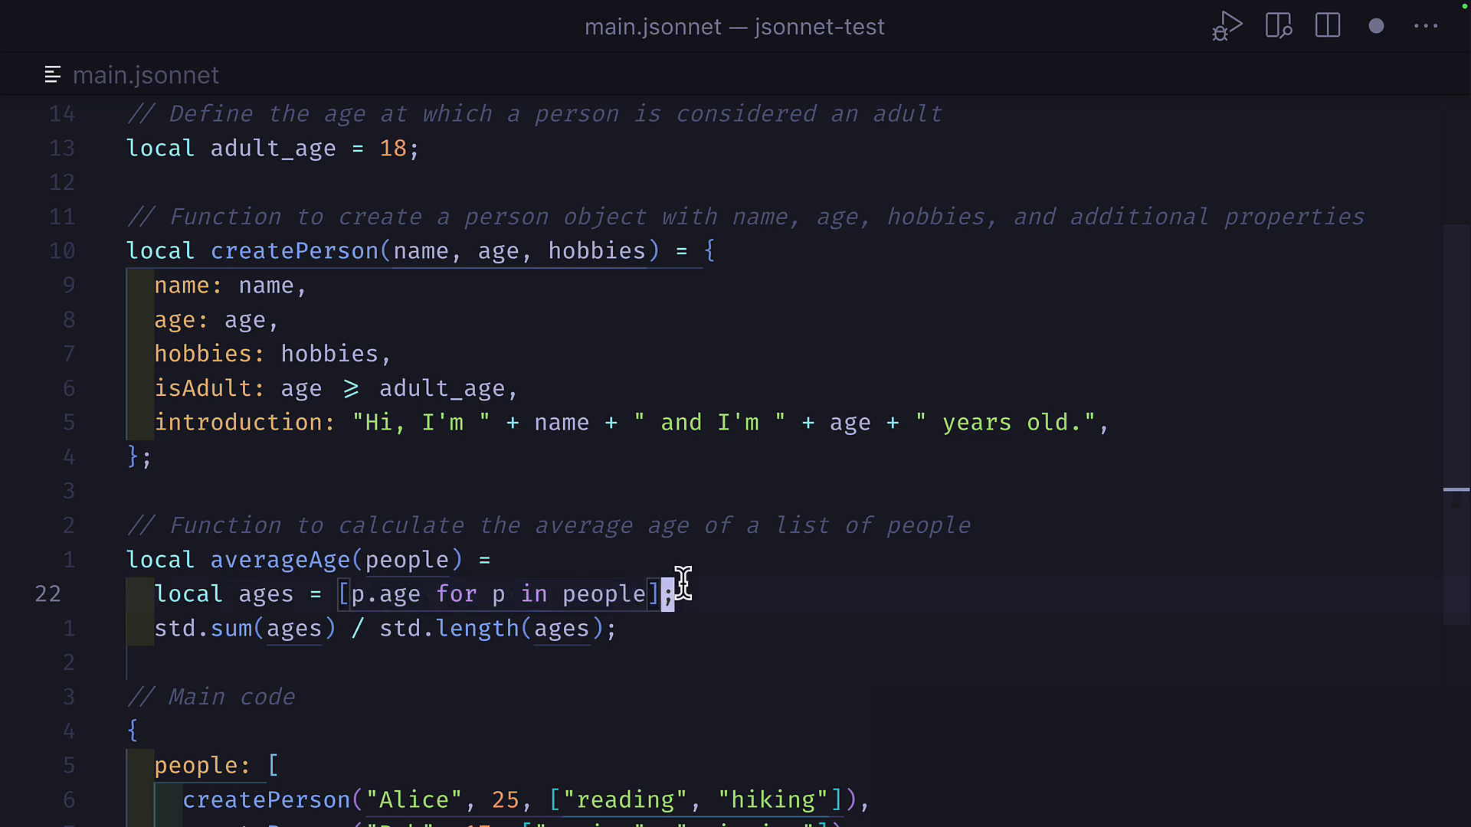
pyautogui.click(229, 628)
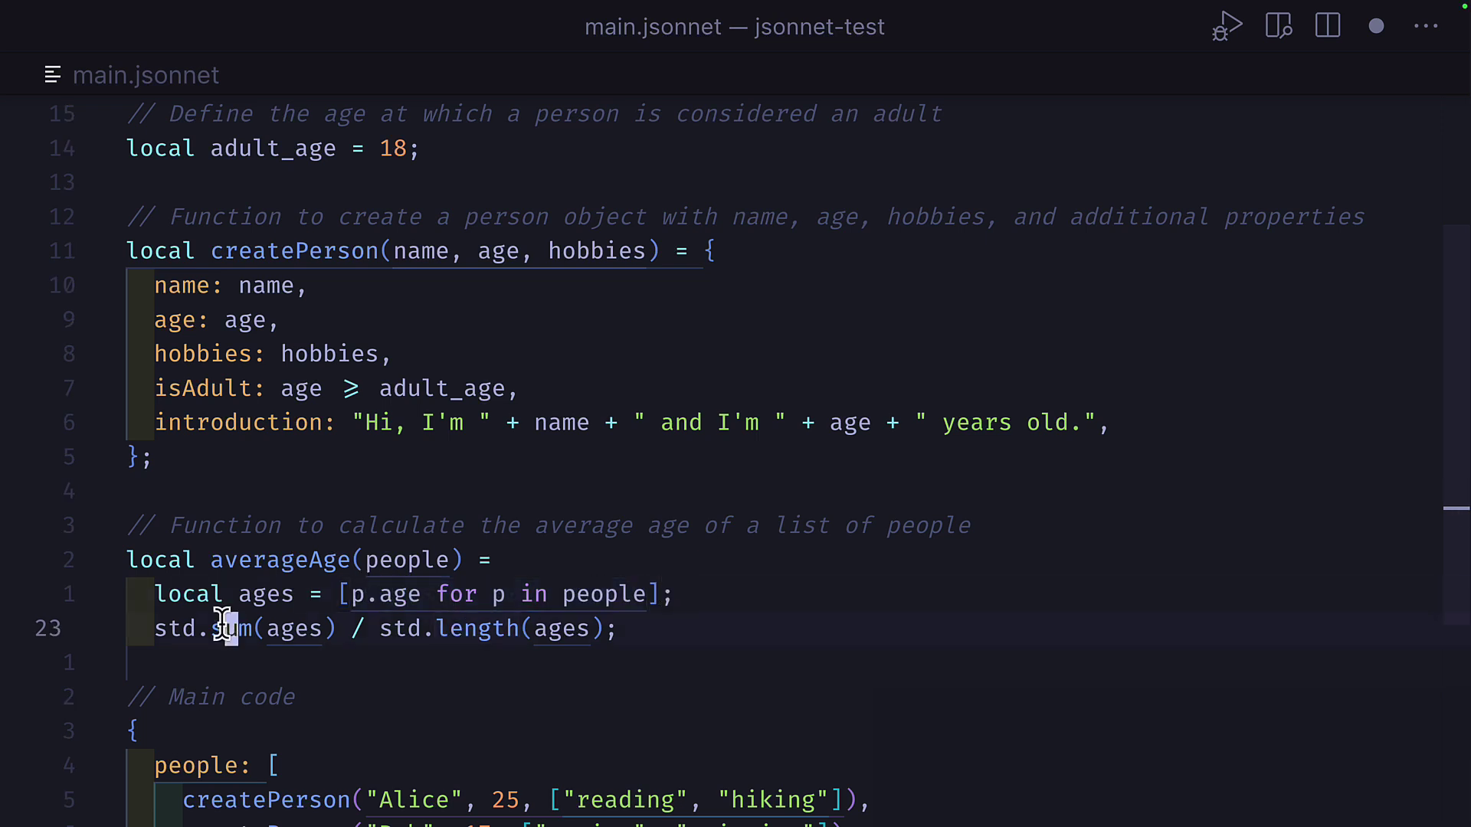
pyautogui.click(460, 629)
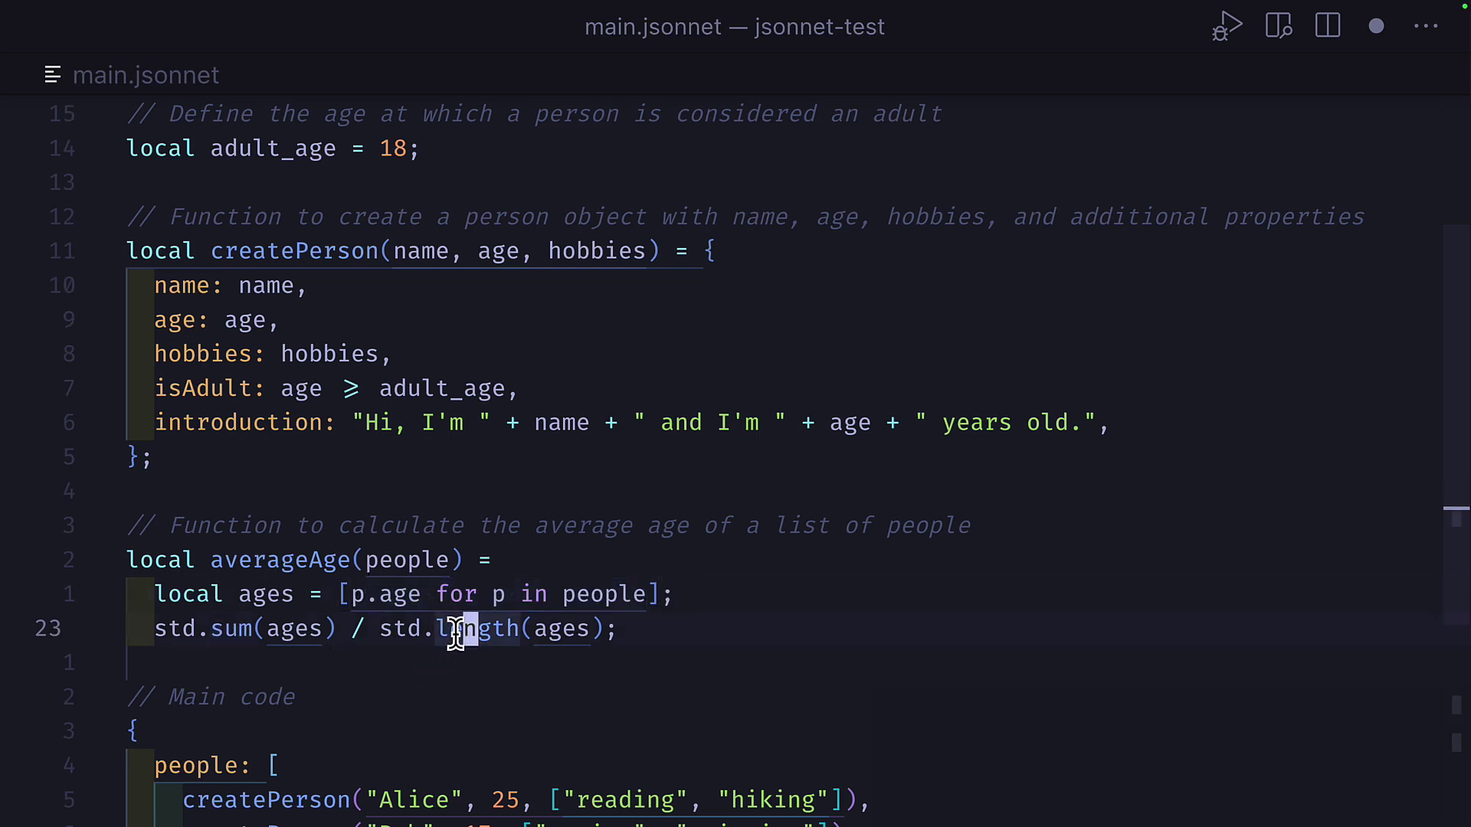
pyautogui.click(380, 629)
pyautogui.moveTo(620, 628); pyautogui.dragTo(153, 629)
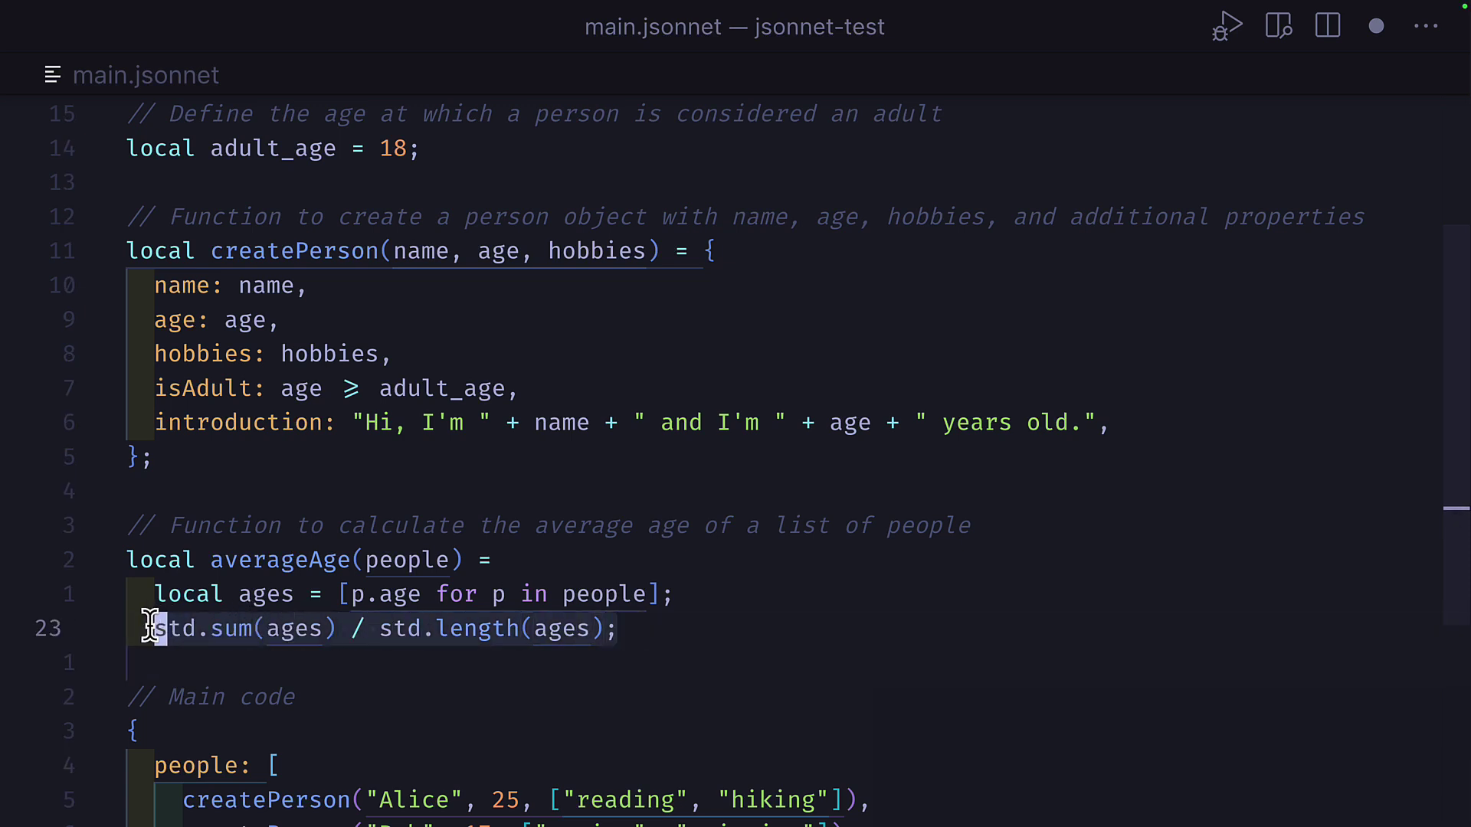
pyautogui.click(510, 693)
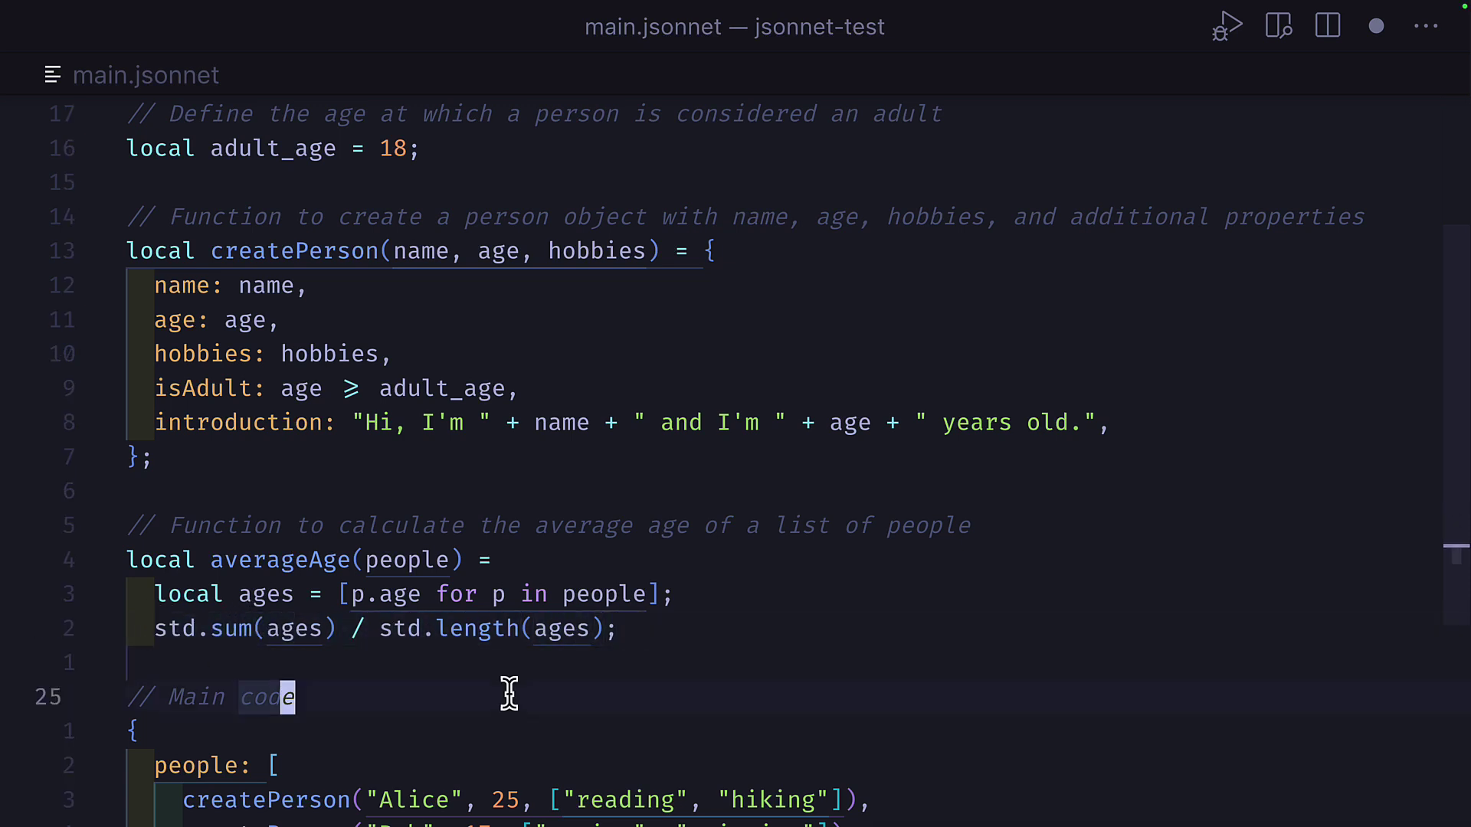
pyautogui.scroll(-5, 509, 693)
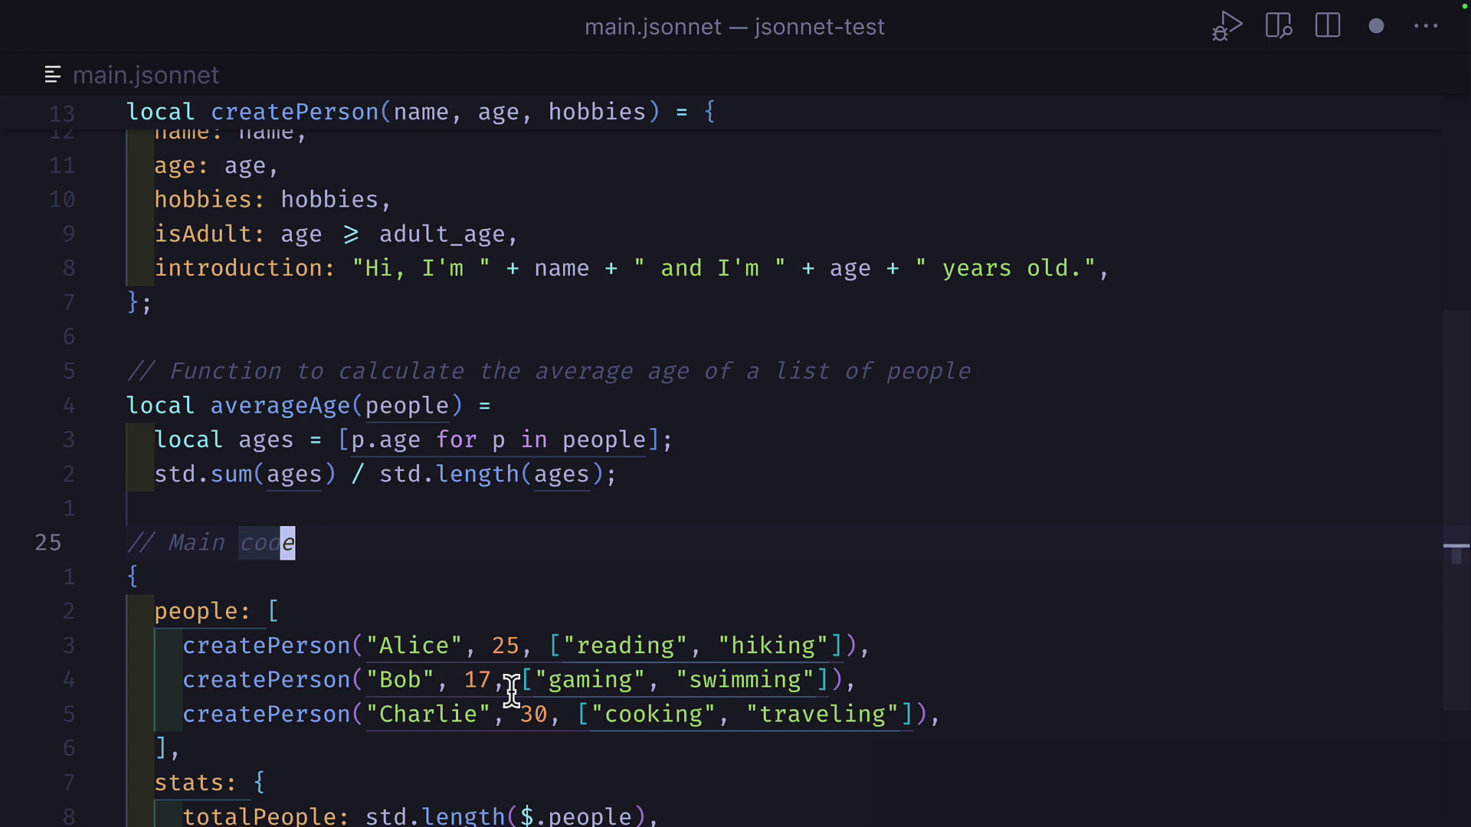
pyautogui.scroll(-5, 690, 644)
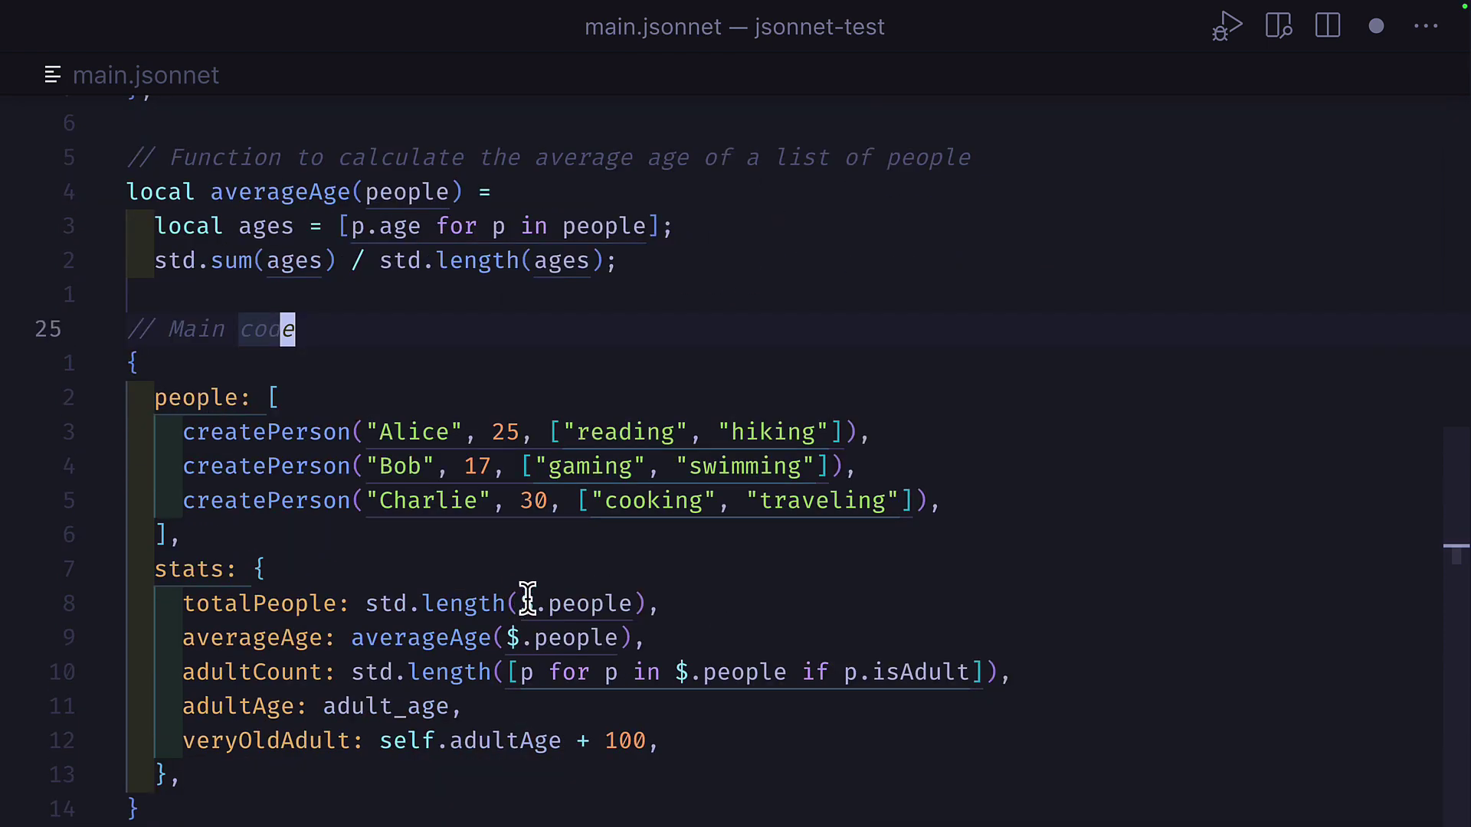
# Step: Highlight the stats block, including veryOldAdult and totalPeople, and the main output object
pyautogui.doubleClick(404, 741)
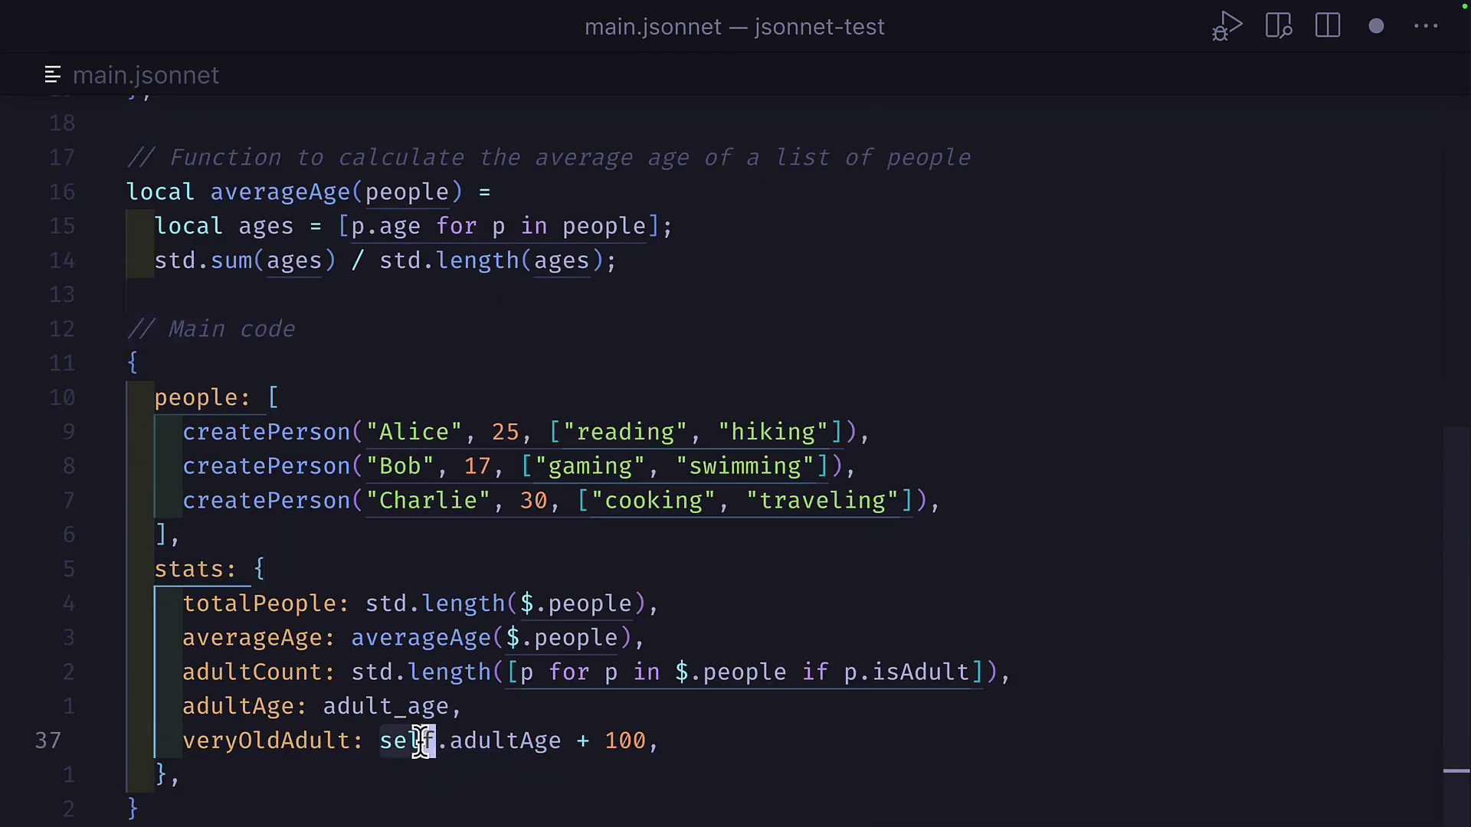
pyautogui.moveTo(264, 773); pyautogui.dragTo(153, 569)
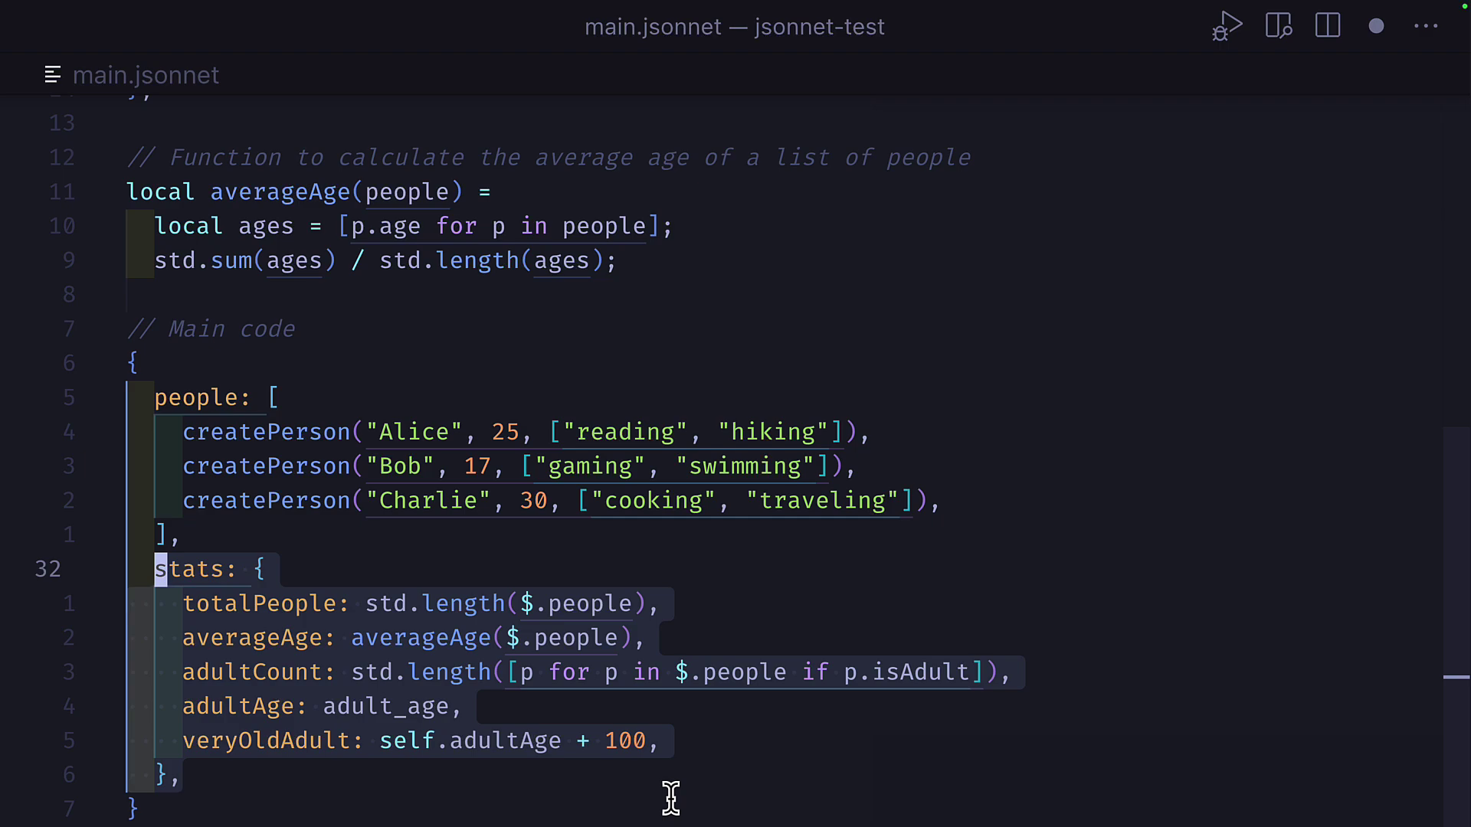
pyautogui.click(657, 741)
pyautogui.click(521, 603)
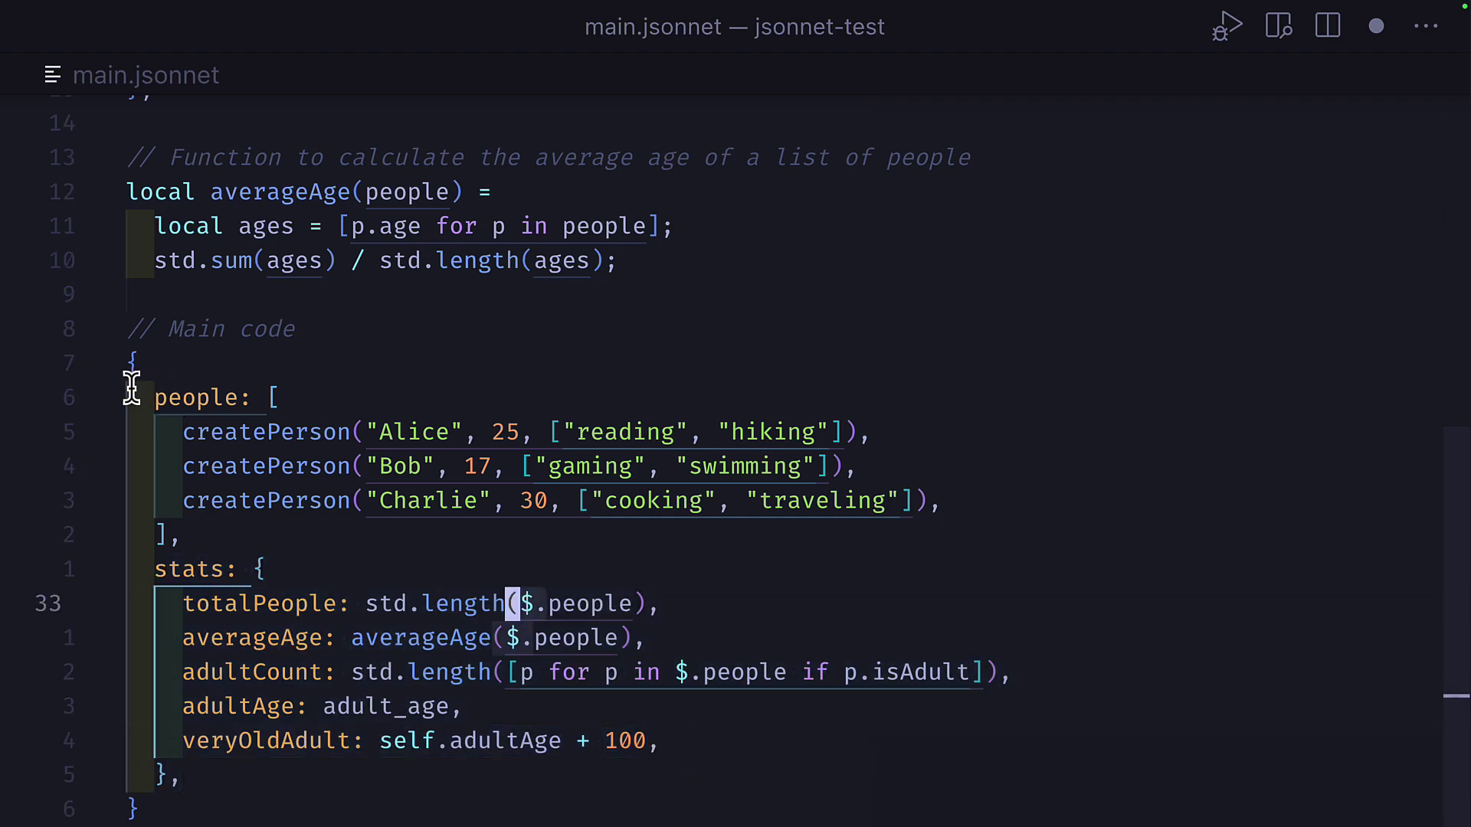
pyautogui.moveTo(130, 366); pyautogui.dragTo(483, 747)
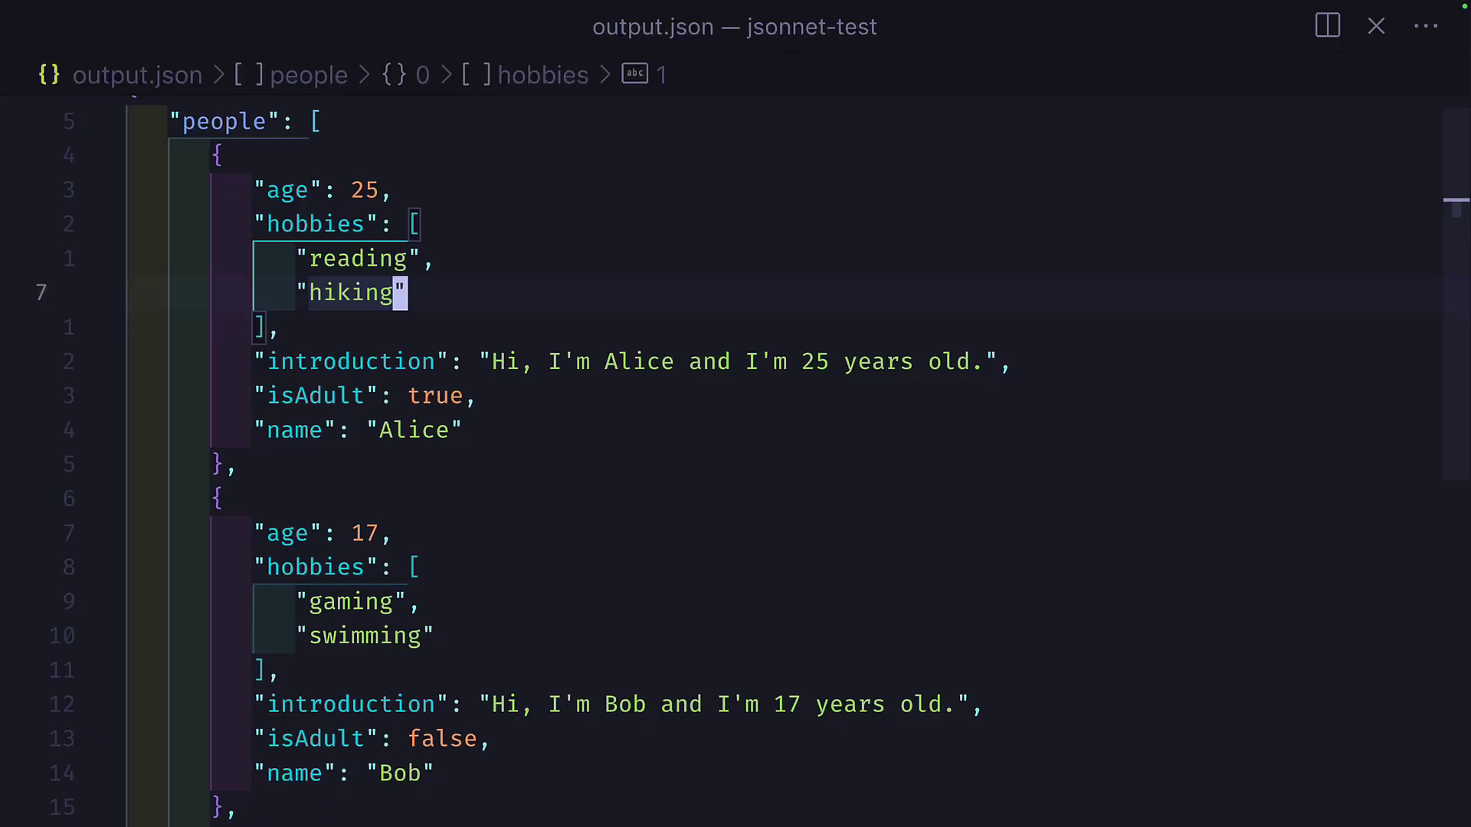
pyautogui.scroll(-8, 504, 457)
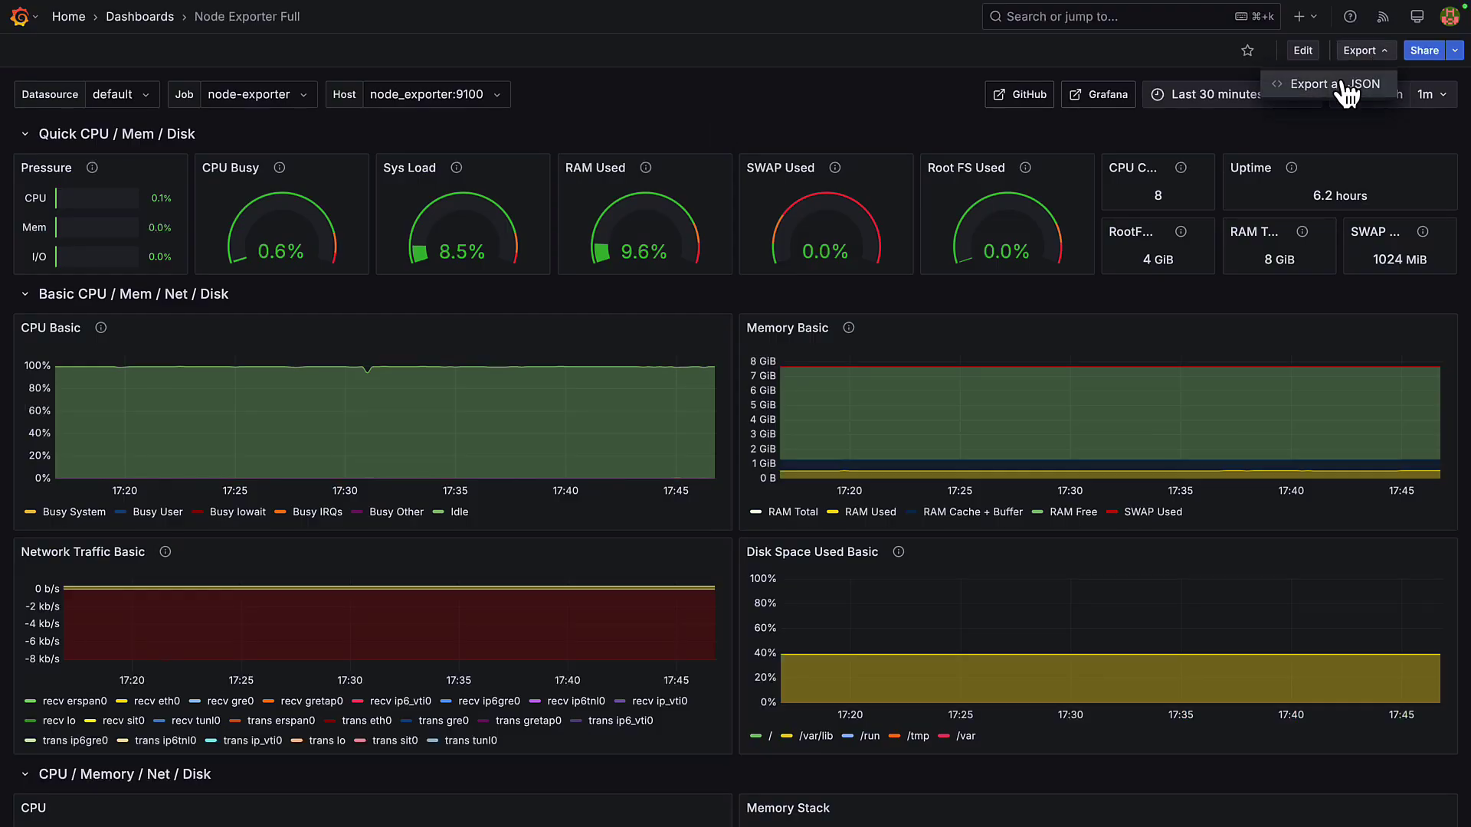
# Step: Show the Node Exporter Full dashboard as exported JSON, then reach the dashboard Import page
pyautogui.click(1361, 79)
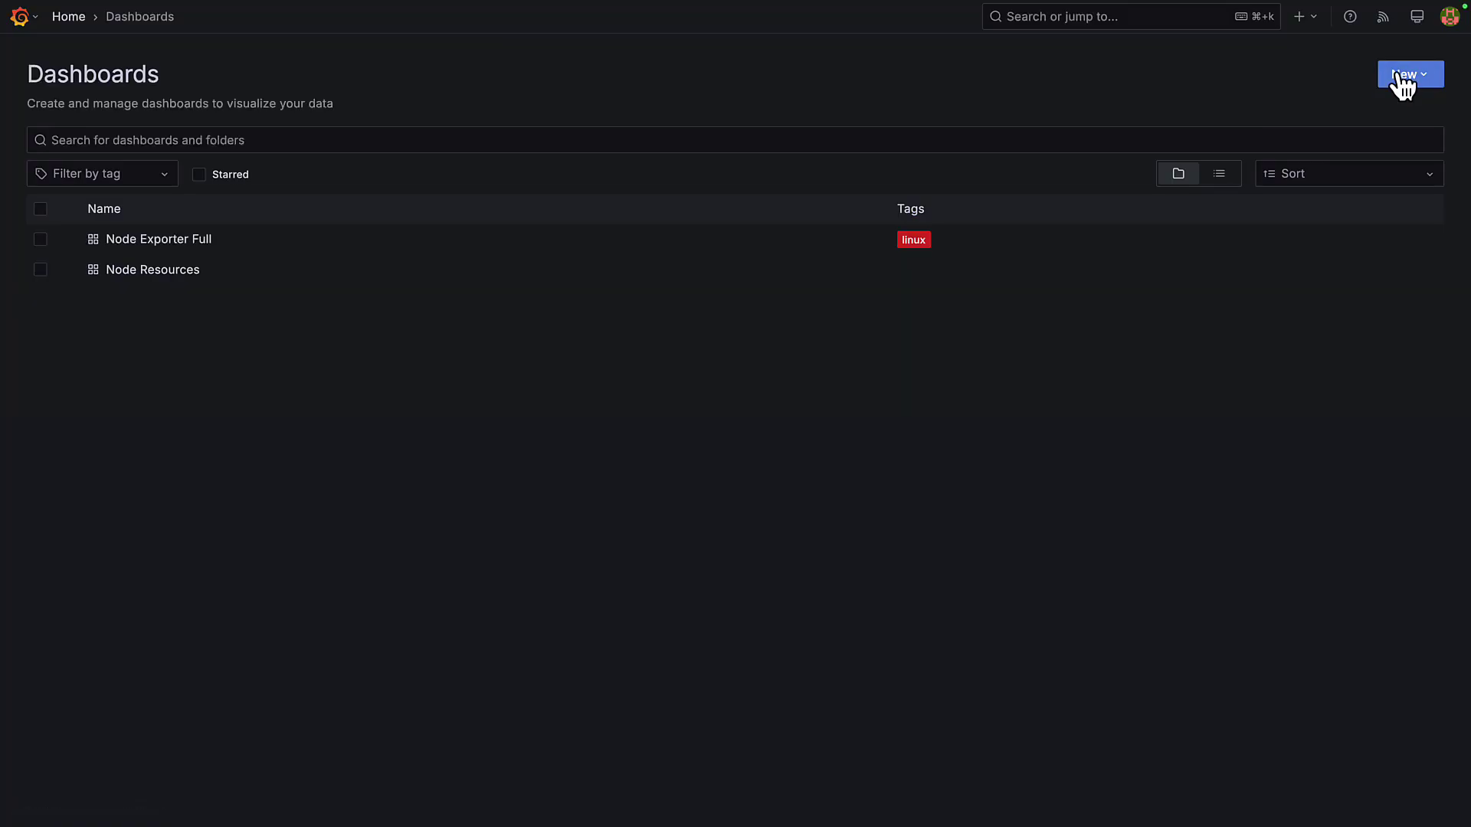
pyautogui.click(1402, 80)
pyautogui.click(1379, 170)
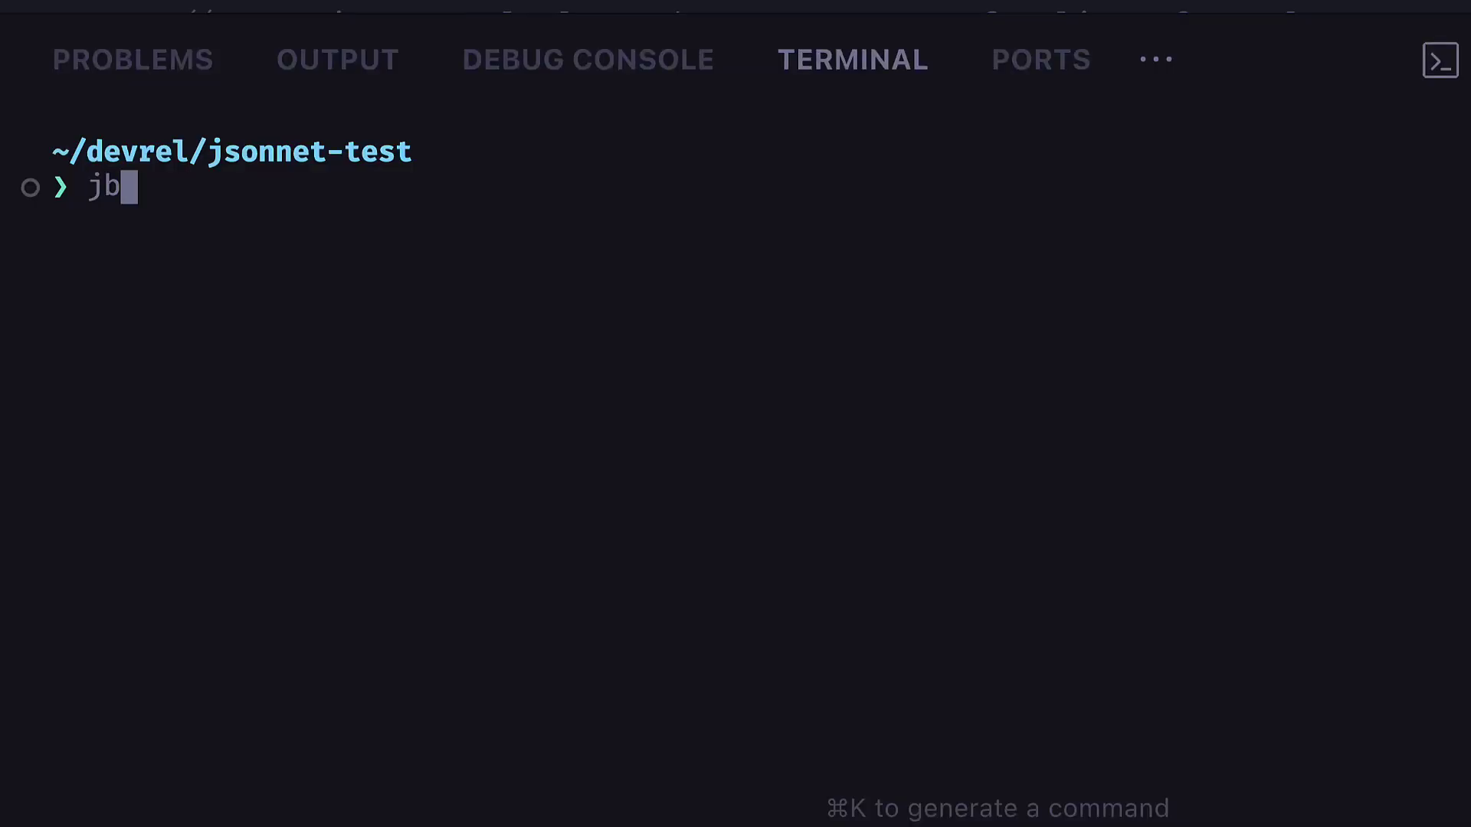
pyautogui.write(' init')
# Step: Run jb init, then jb install for grafonnet-latest@main in the terminal
pyautogui.press('Return')
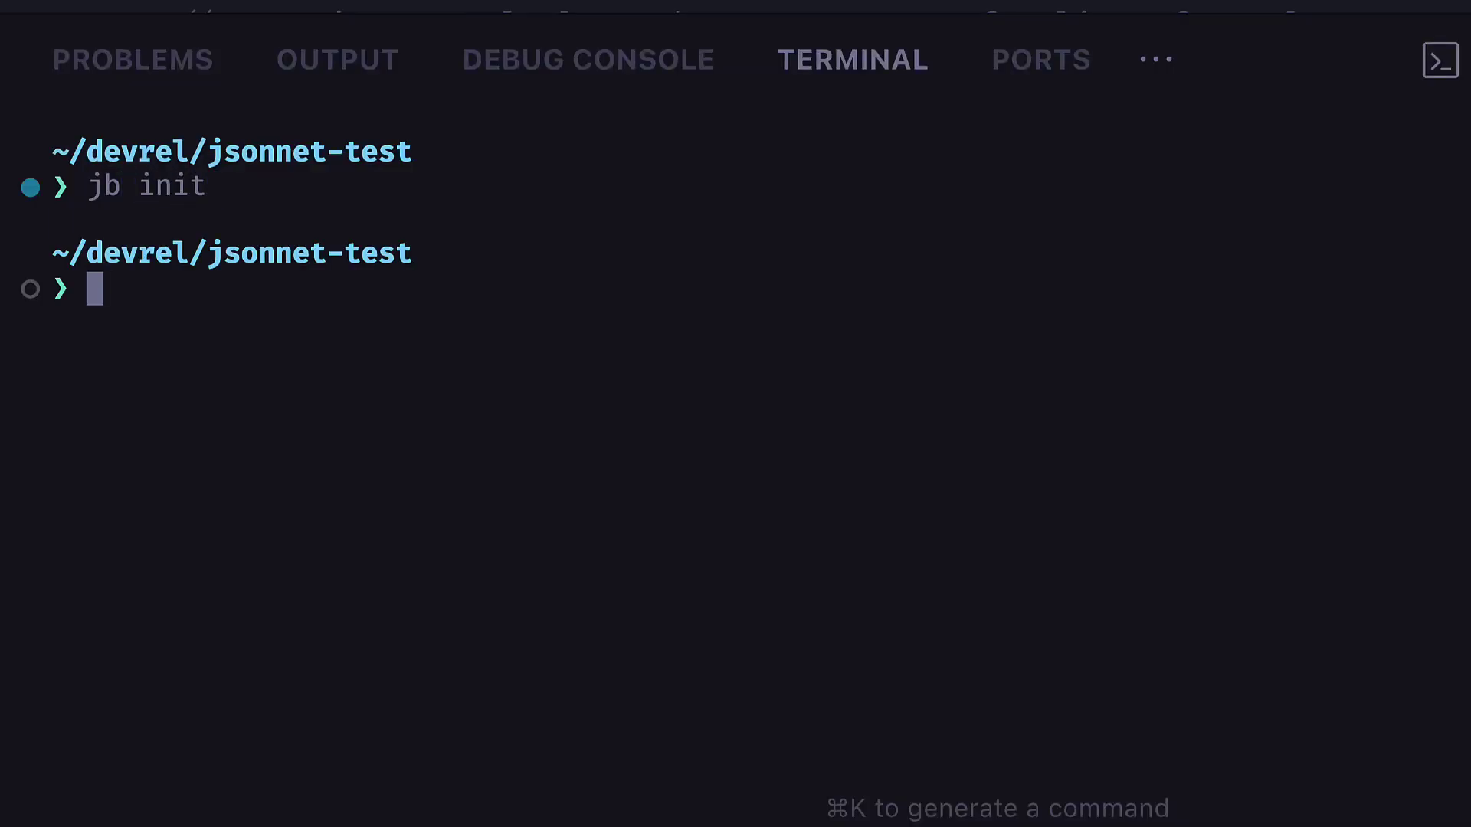
pyautogui.write('jb install github.com/grafana/grafonnet/gen/grafonnet-latest@main')
pyautogui.press('Return')
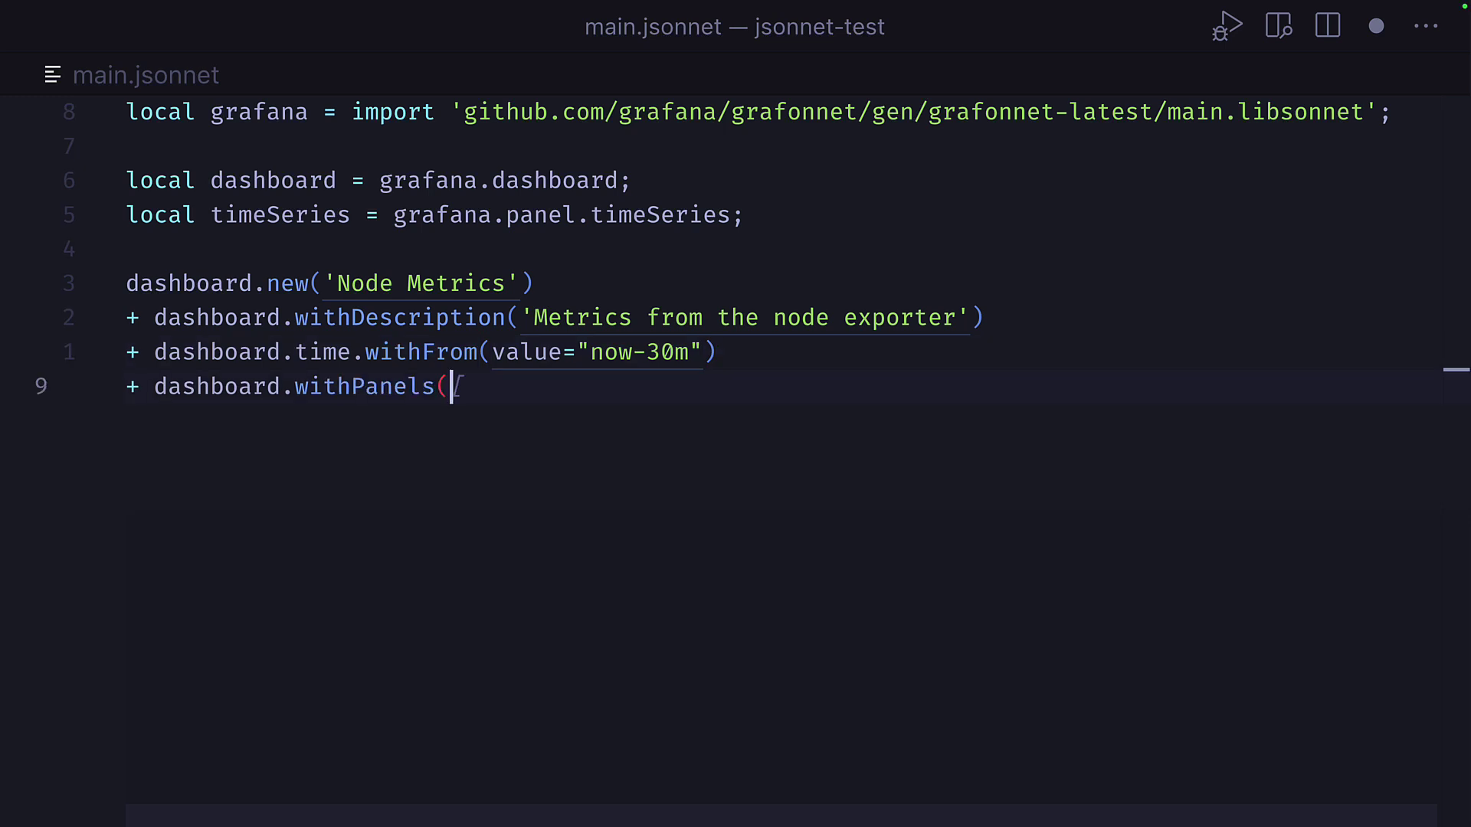
# Step: Write the 'CPU Usage' panel: Prometheus irate CPU target, width 24, height 8, percentunit unit
pyautogui.press('Return')
pyautogui.write("timeSeries.new('CPU Usage')")
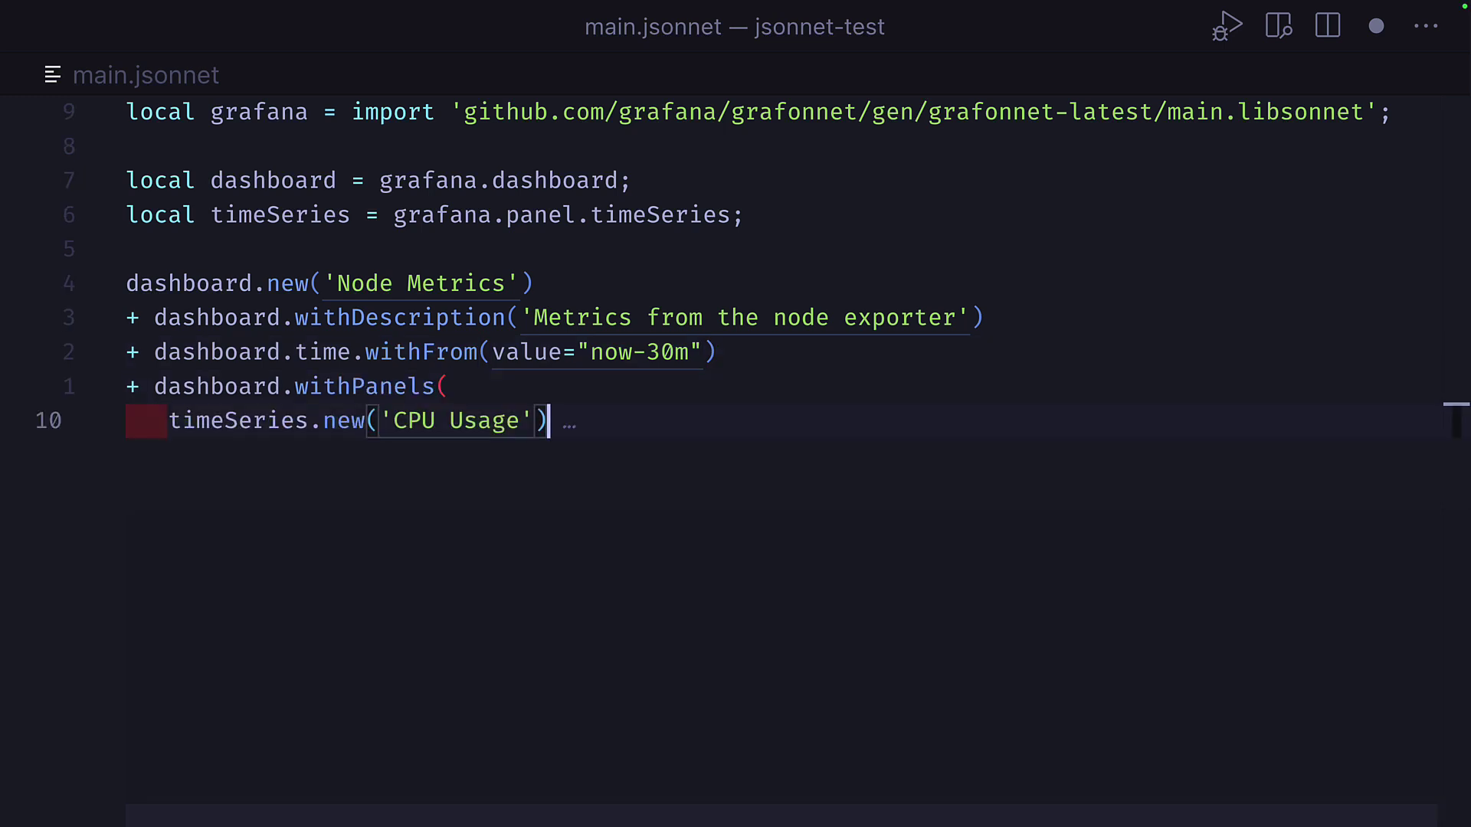
pyautogui.press('Return')
pyautogui.write('+ timeSeries.queryOptions.withTargets([')
pyautogui.press('Return')
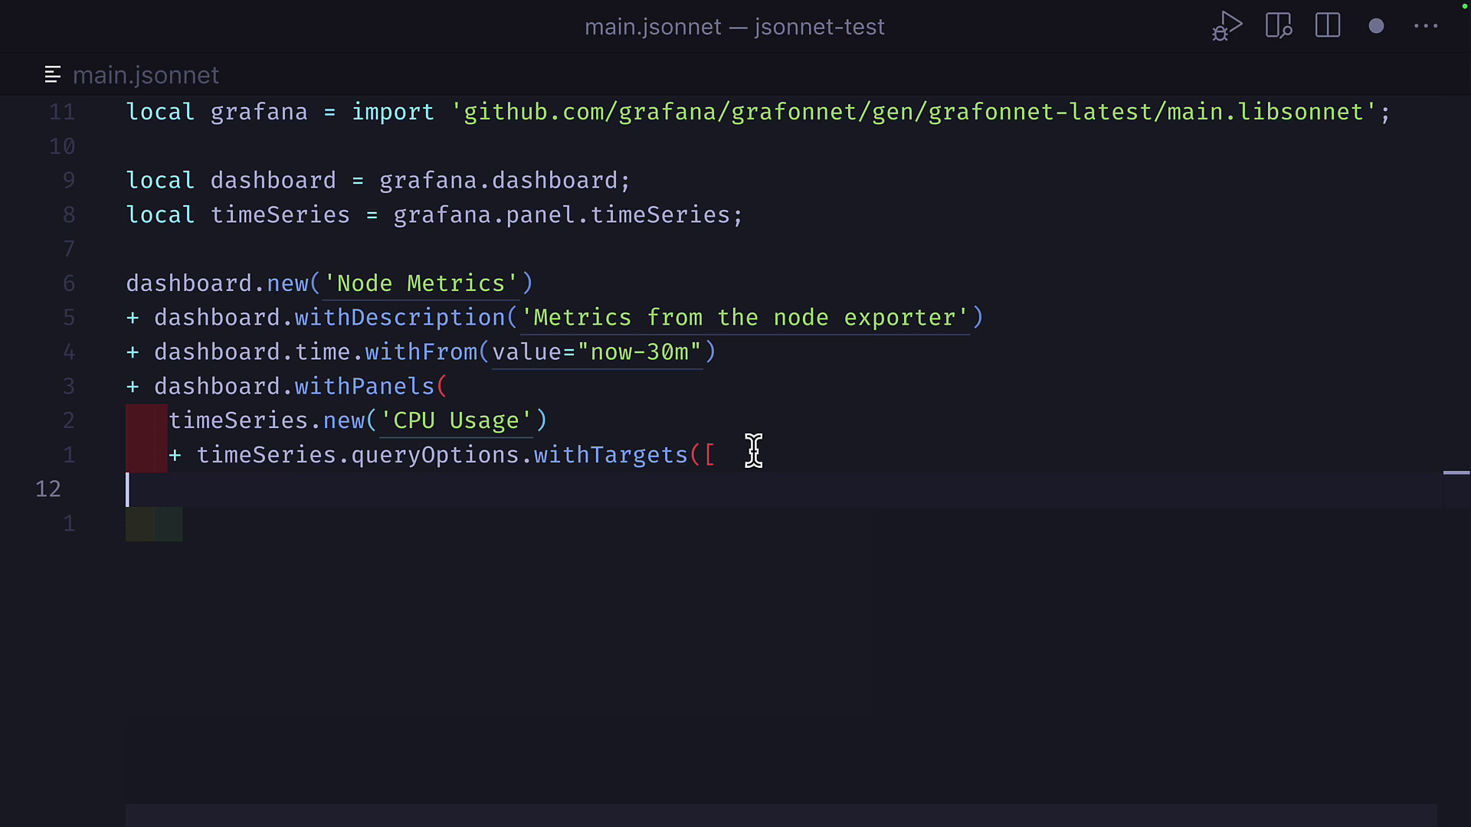
pyautogui.write('grafana.query.prometheus.new( \'bebsfl2z94g74c\', \'irate(node_cpu_seconds_total{mode!="idle", cpu="0"}[1m])\', ),')
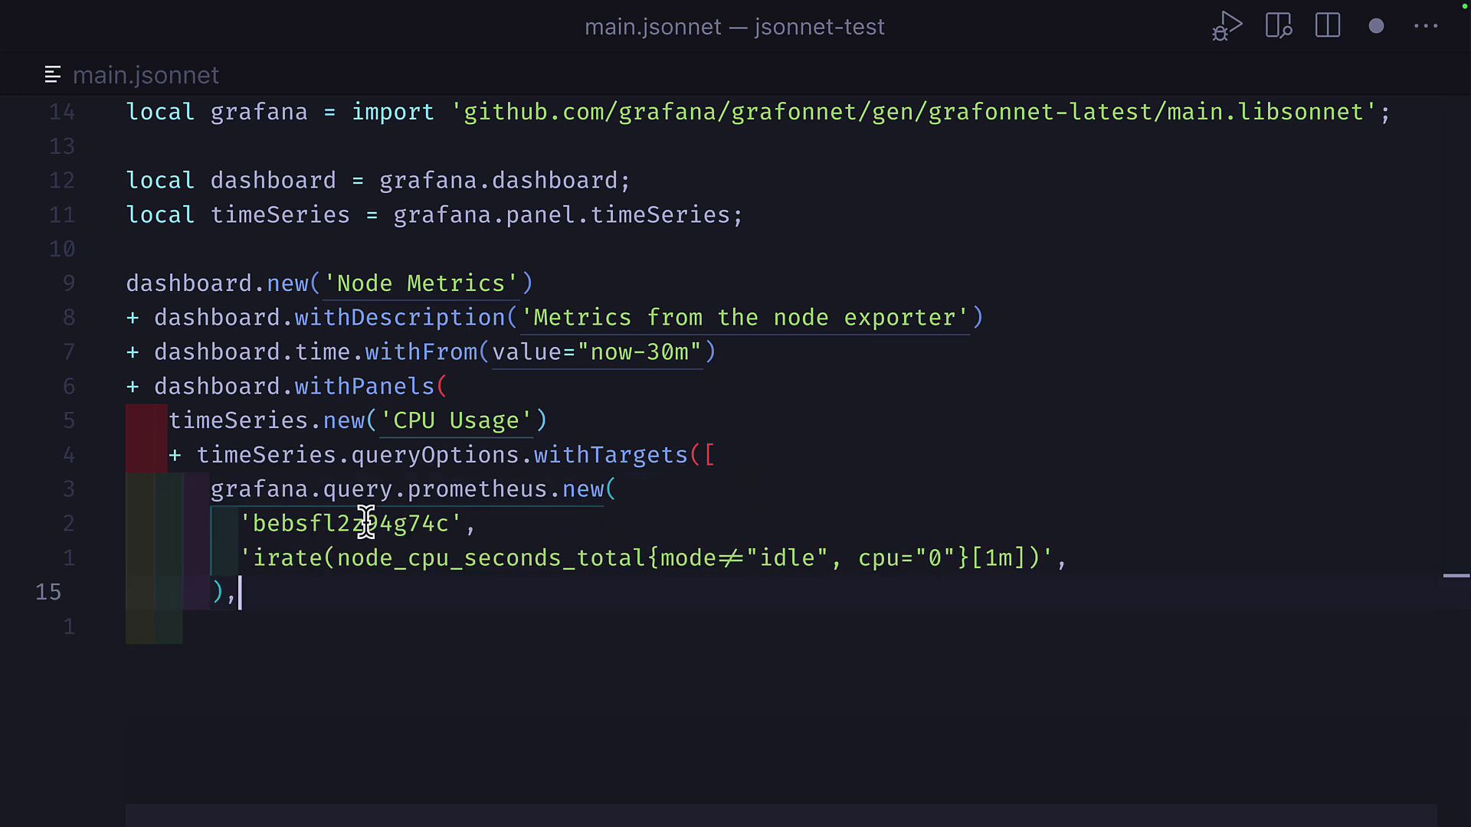
pyautogui.press('Return')
pyautogui.write(']) + timeSeries.gridPos.withW(24) + timeSeries.gridPos.withH(8)')
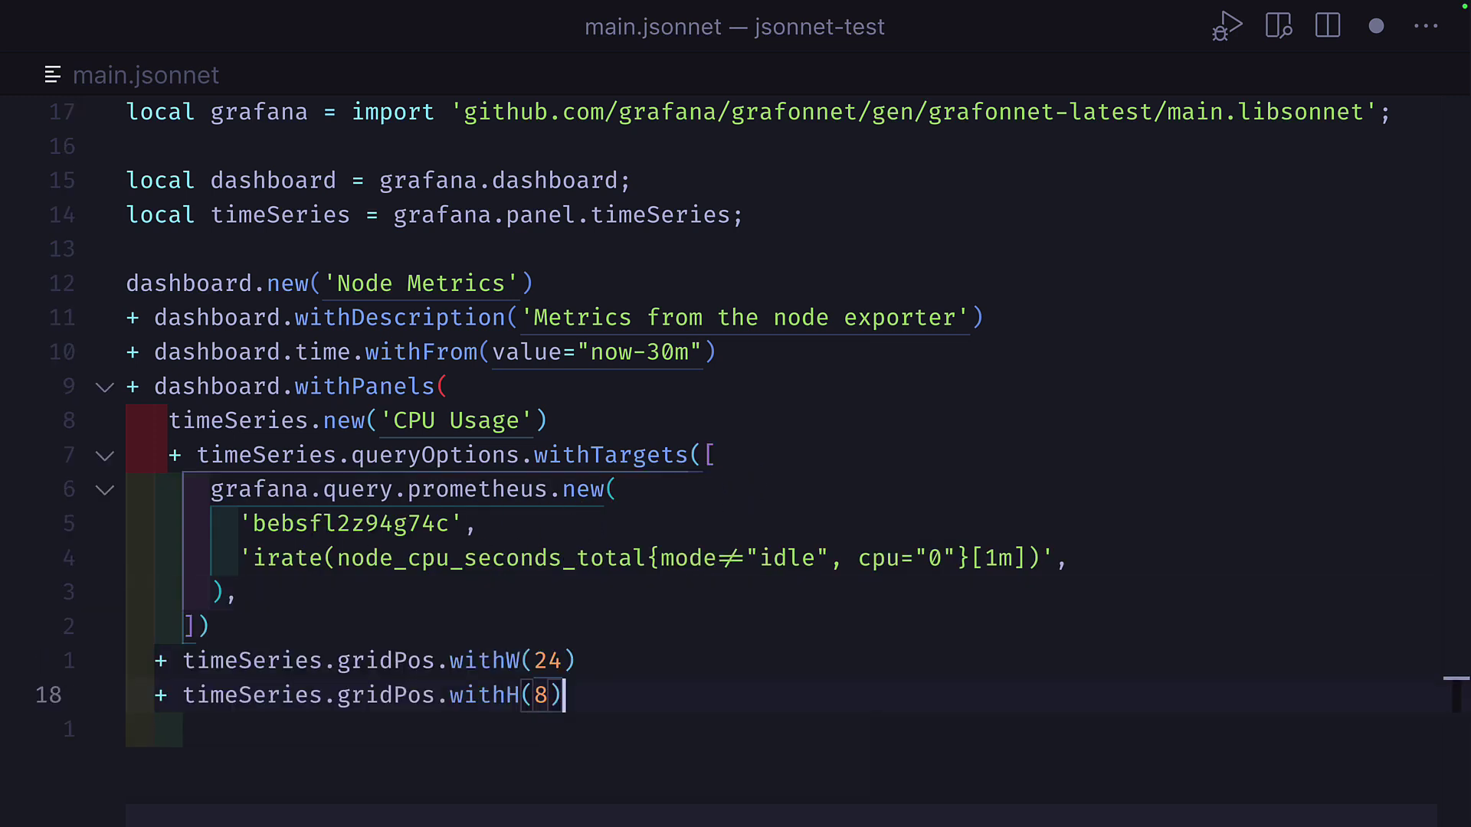
pyautogui.press('Return')
pyautogui.write("+ timeSeries.standardOptions.withUnit('percentunit')")
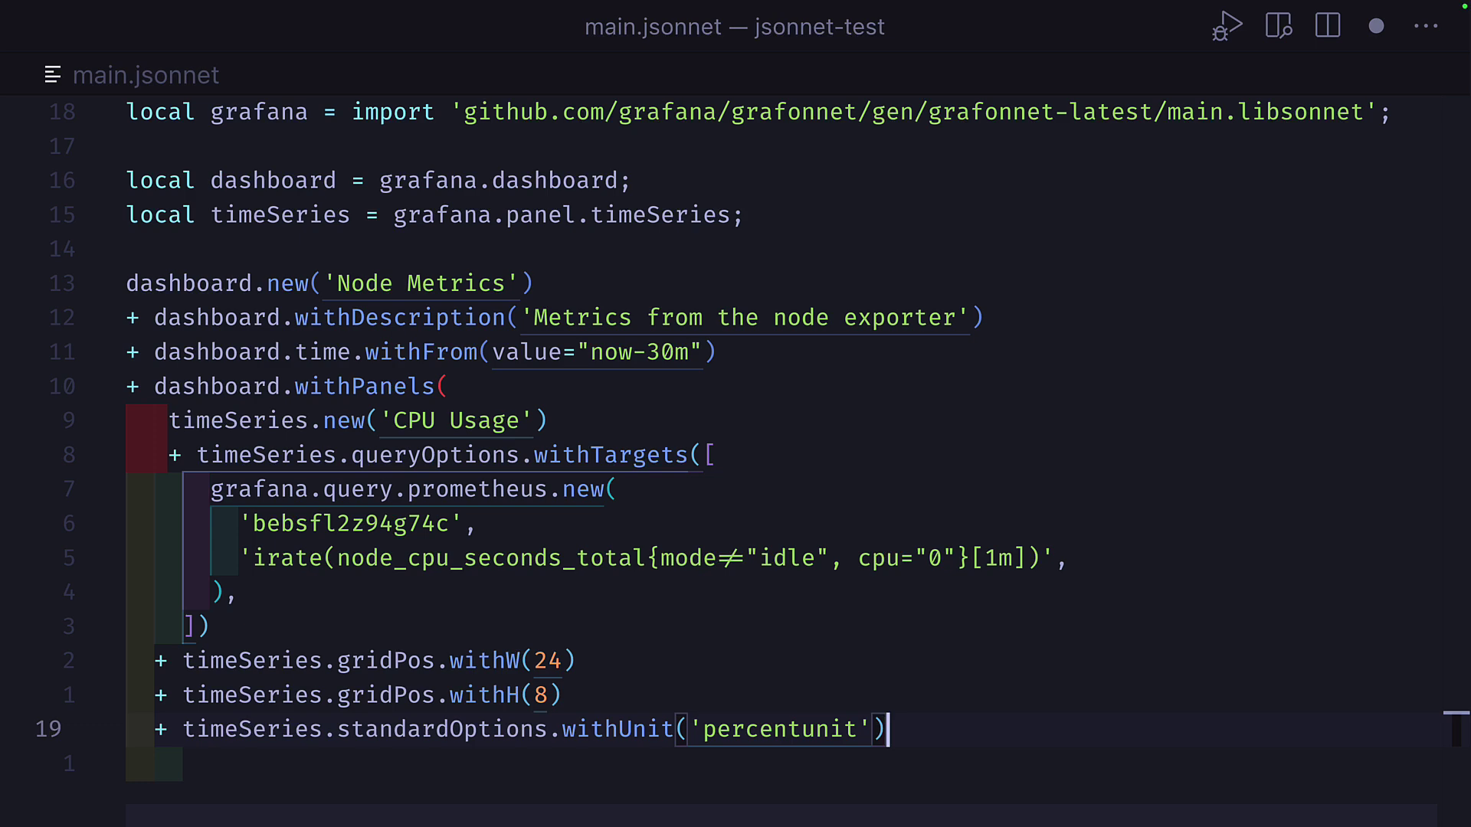
pyautogui.press('Return')
pyautogui.write(')')
pyautogui.click(445, 611)
# Step: Add a local cpuQuery(cpuMode) helper after the timeSeries local, with a mode-named legend
pyautogui.moveTo(214, 615); pyautogui.dragTo(148, 480)
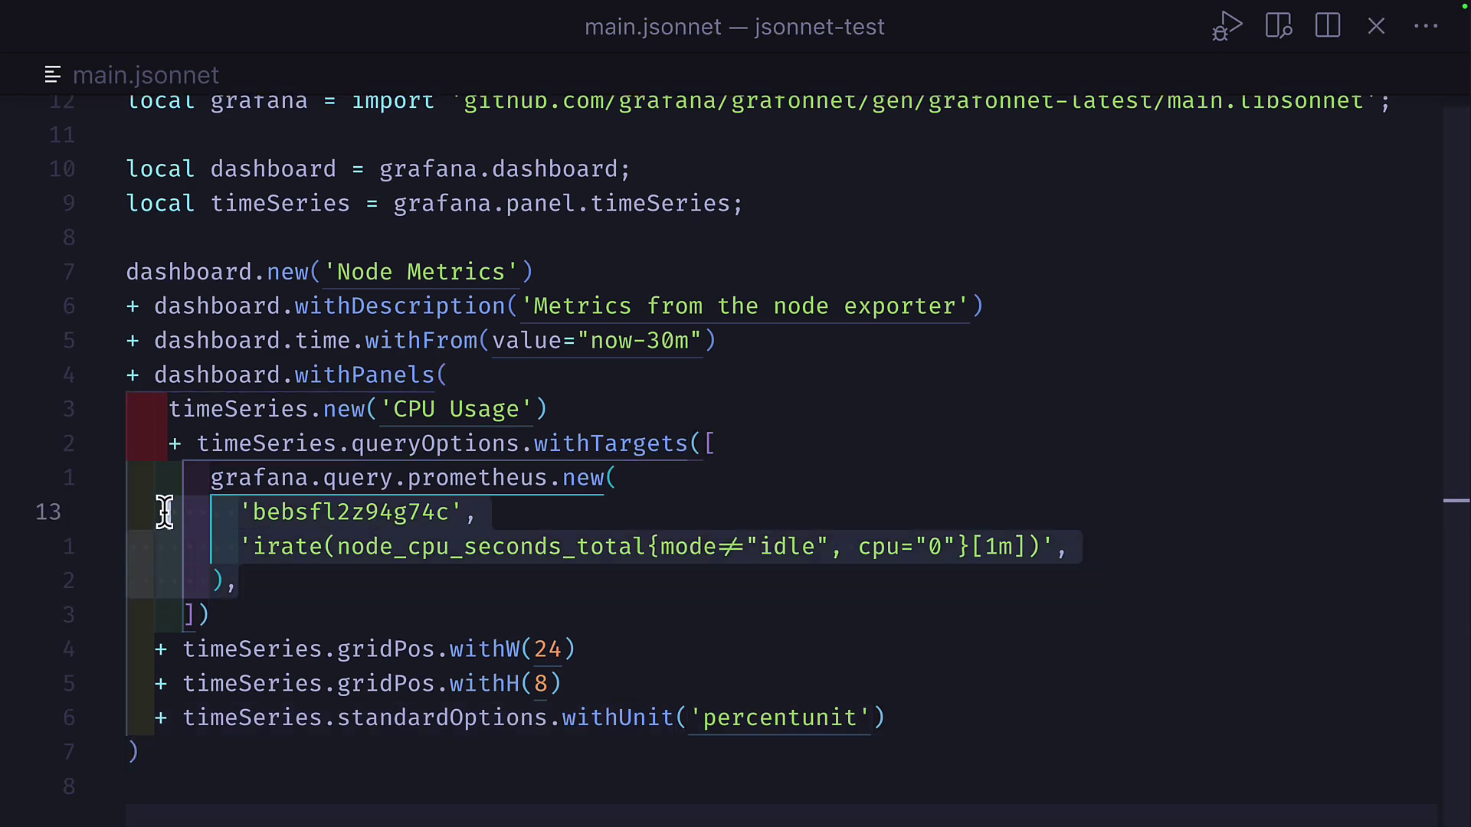
pyautogui.click(823, 210)
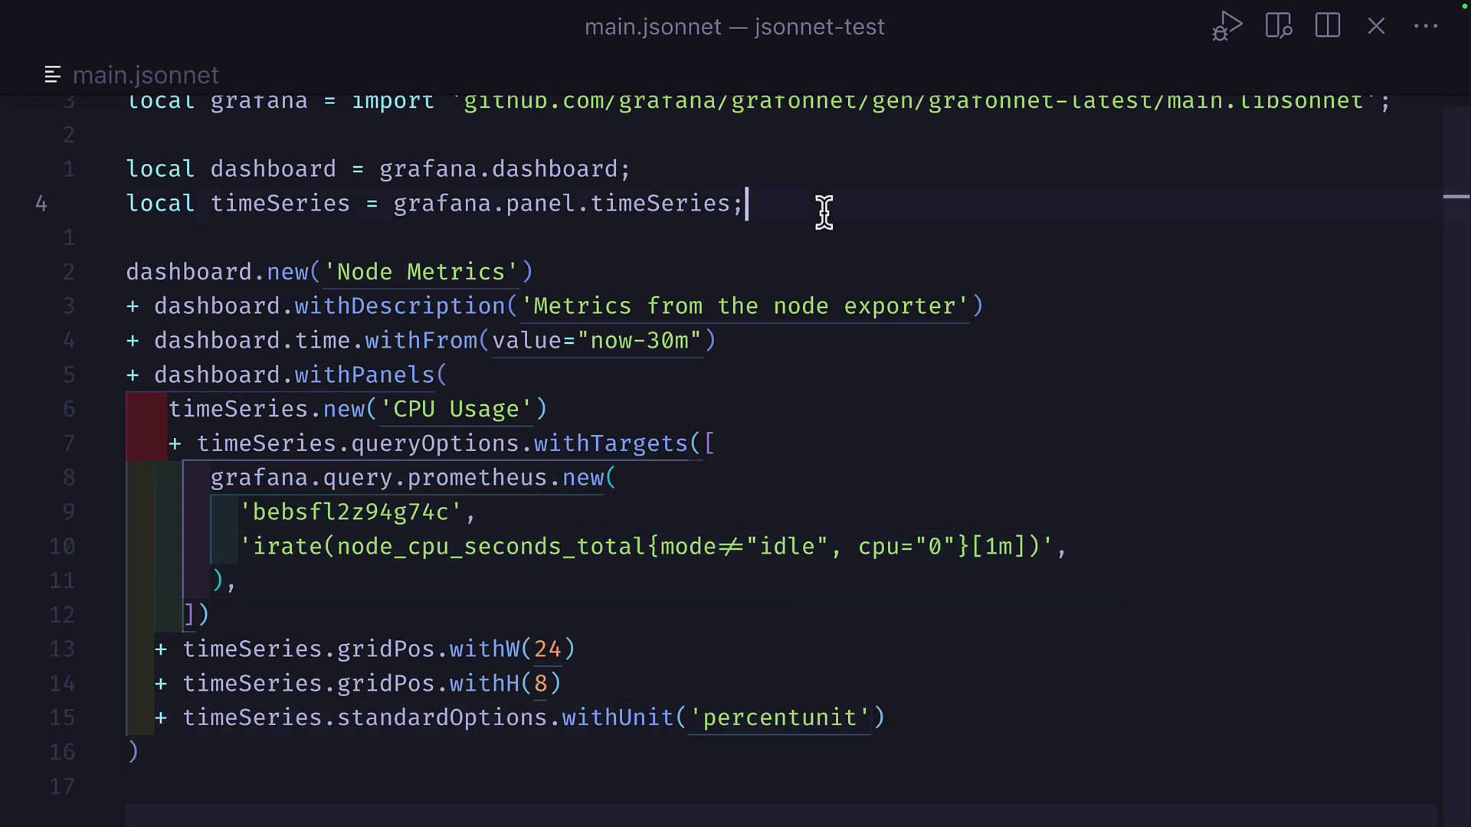
pyautogui.write('local cpuQuery(cpuMode) =   prometheus.new(     \'bebsfl2z94g74c\',     \'sum(irate(node_cpu_seconds_total{mode="\' + cpuMode + \'", cpu="0"}[1m])) / scalar(count(count(node_cpu_seconds_total{mode="\' + cpuMode + \'", cpu="0"}) by(cpu)))\'   ) + prometheus.withLegendFormat(cpuMode);')
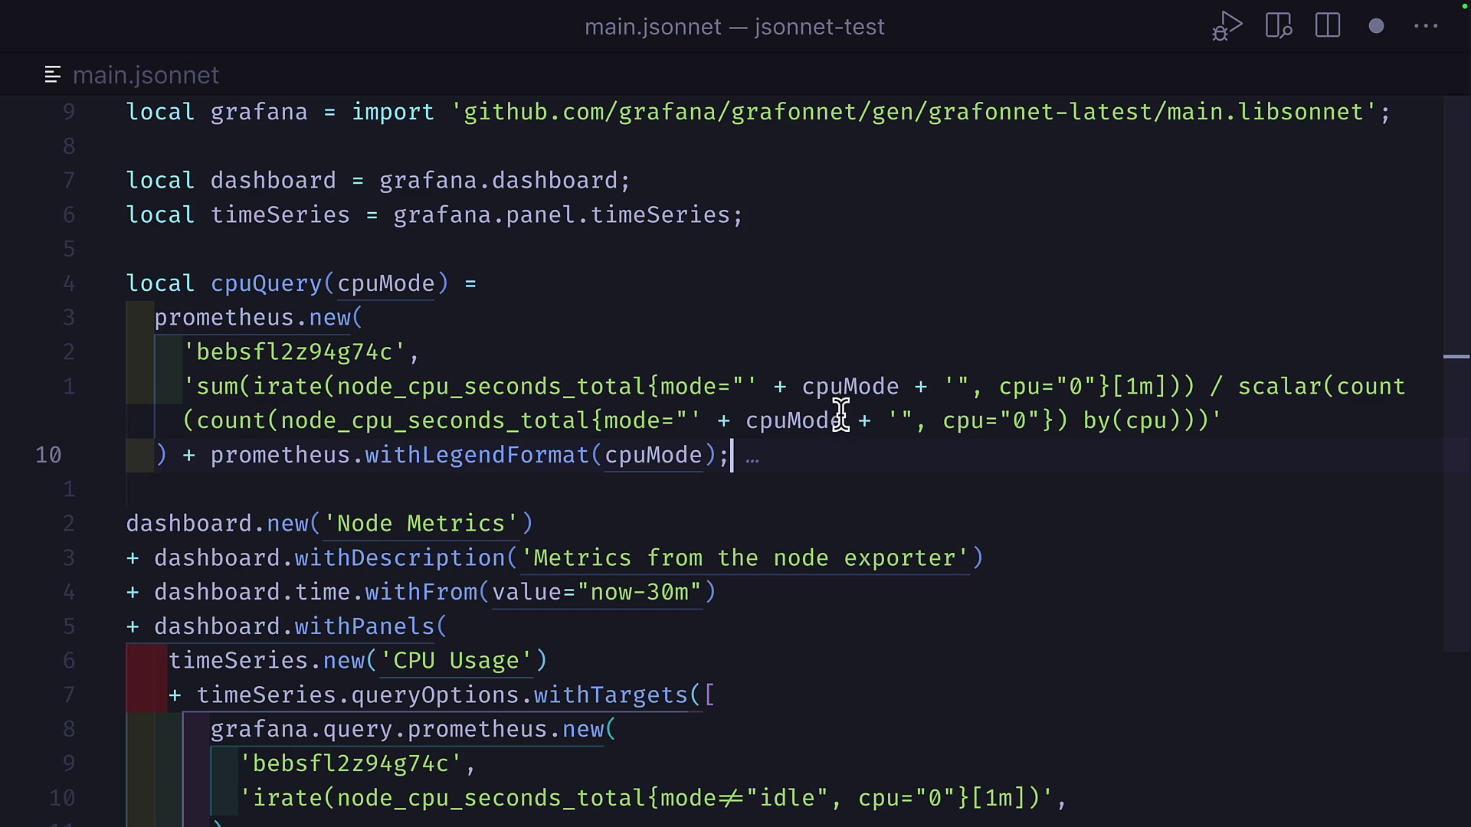
pyautogui.scroll(-3, 615, 481)
pyautogui.scroll(-3, 459, 518)
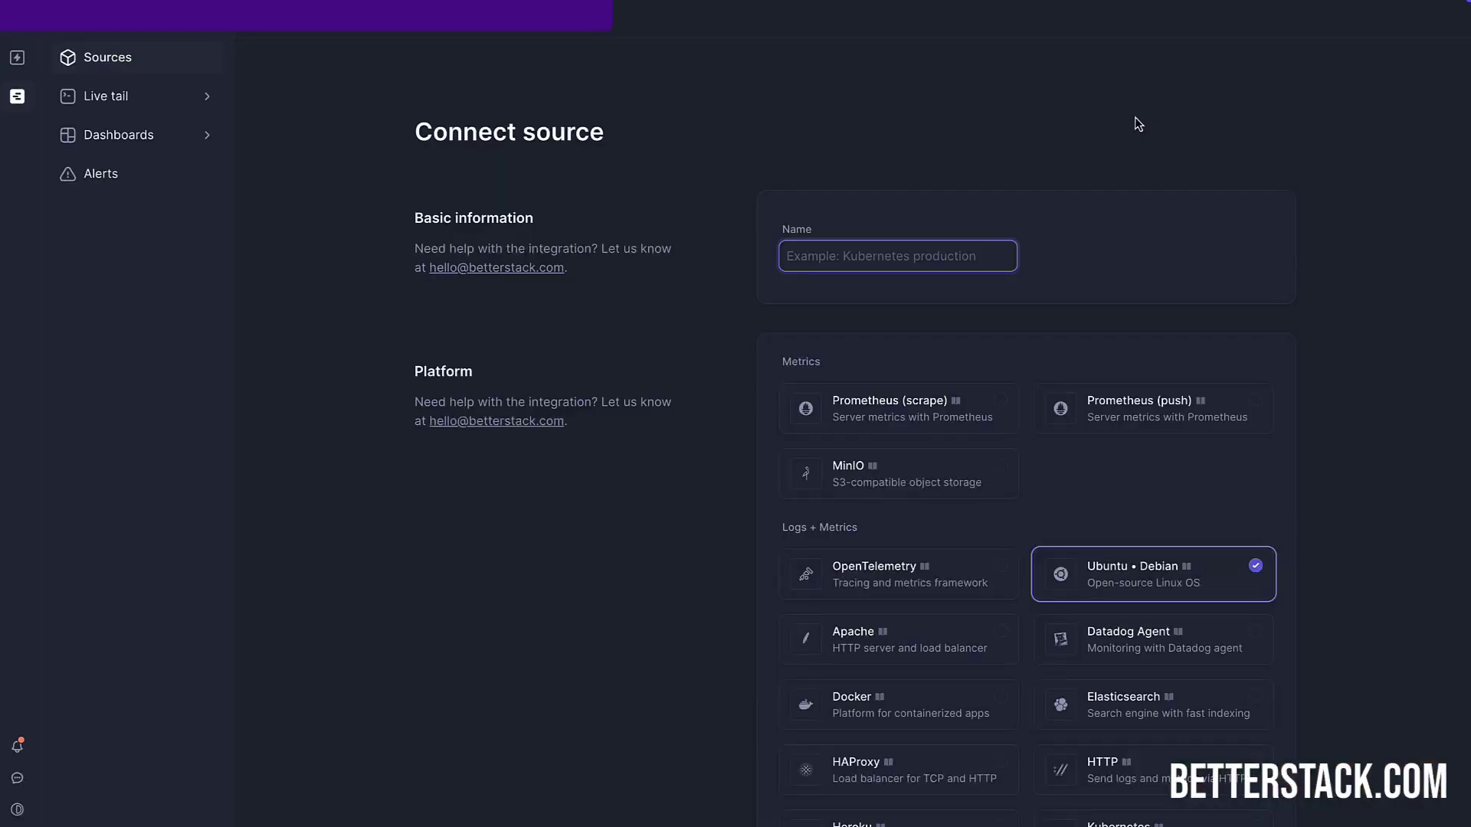
pyautogui.scroll(-2, 1138, 126)
# Step: Choose Prometheus (scrape) as the Better Stack metrics source
pyautogui.click(953, 230)
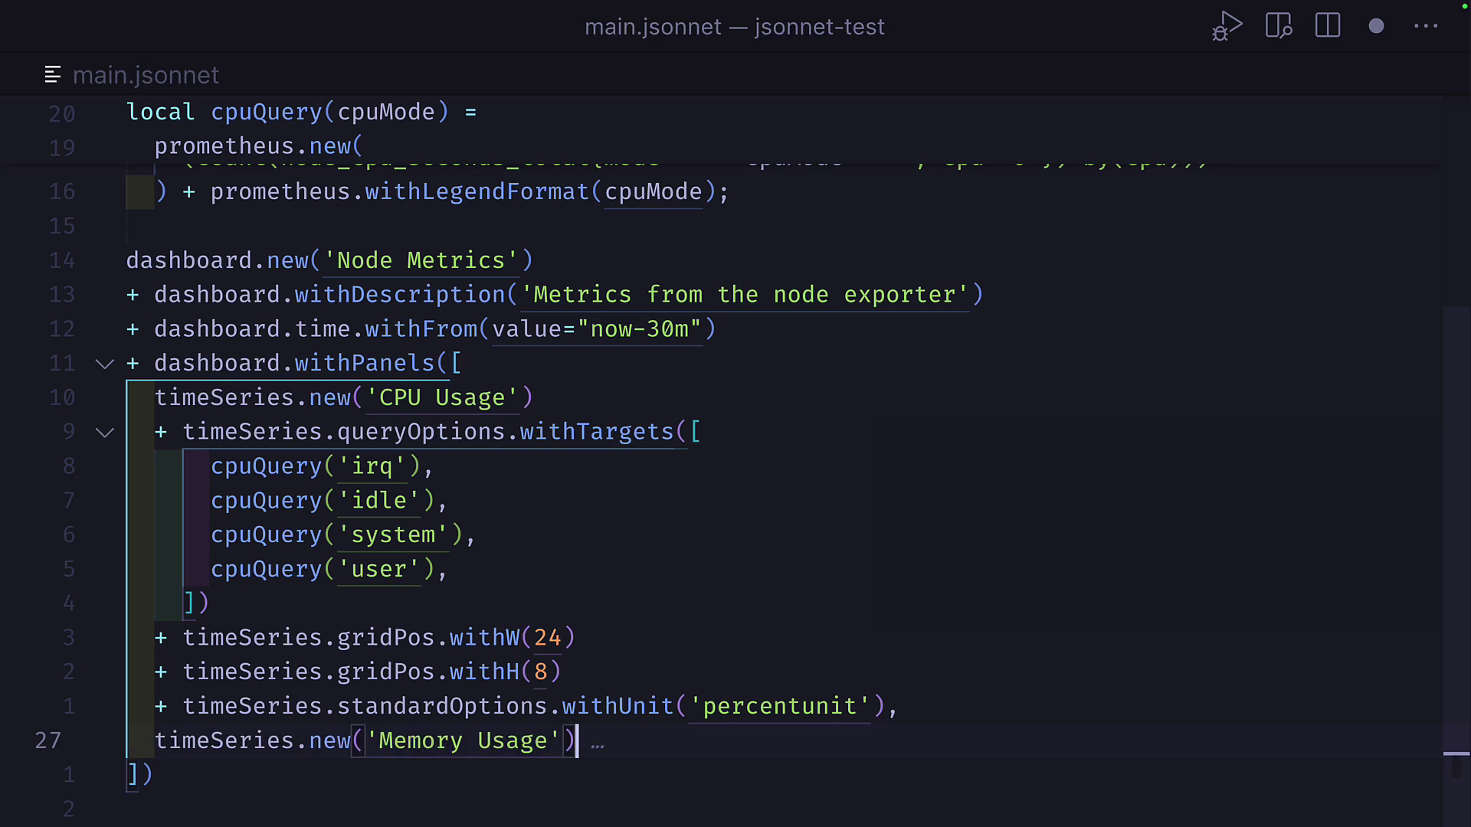
# Step: Give the Memory Usage panel RAM Total and RAM Used queries, size and bytes unit, then save
pyautogui.press('Return')
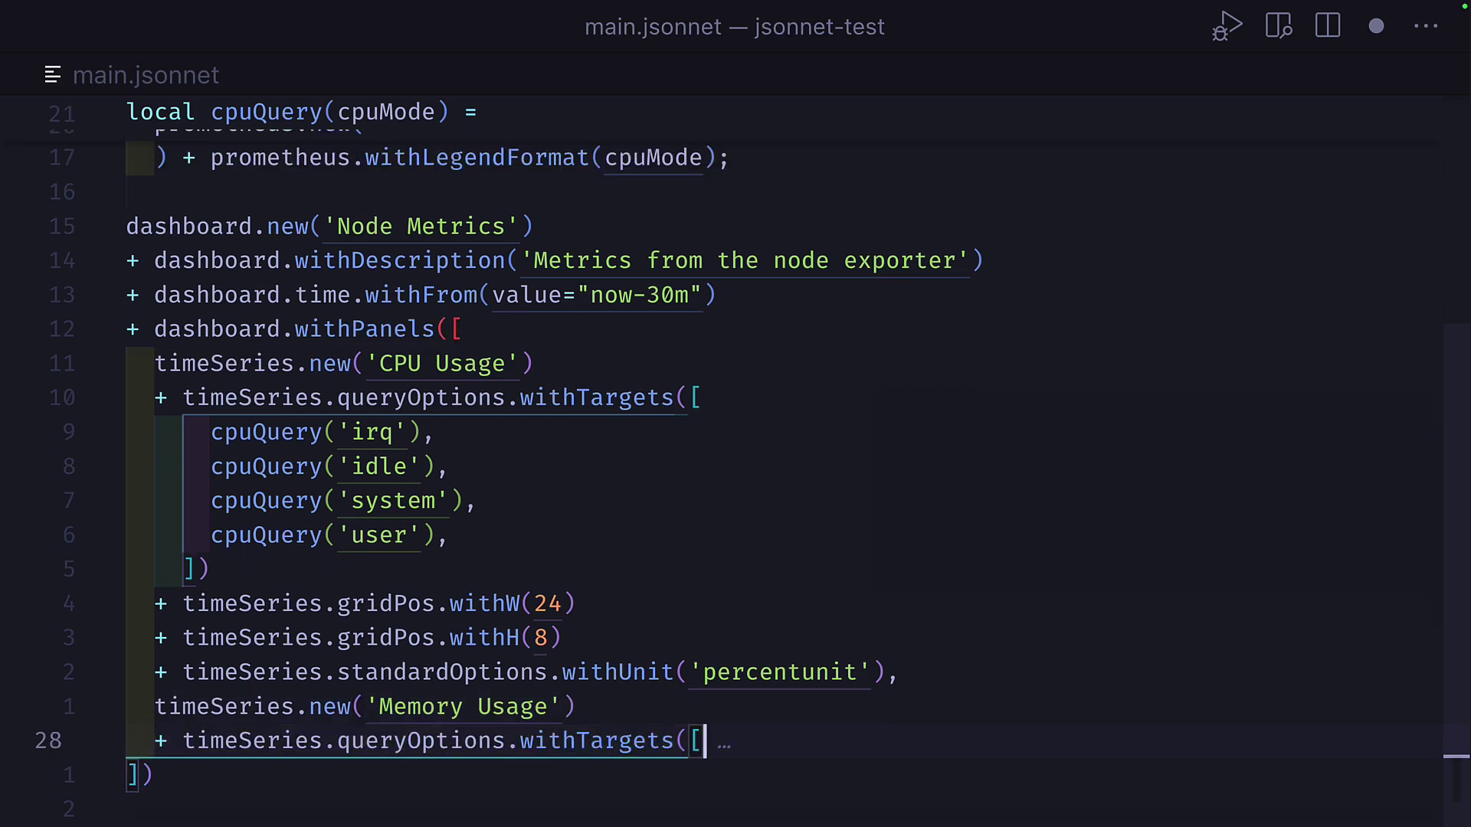
pyautogui.press('Return')
pyautogui.press('Tab')
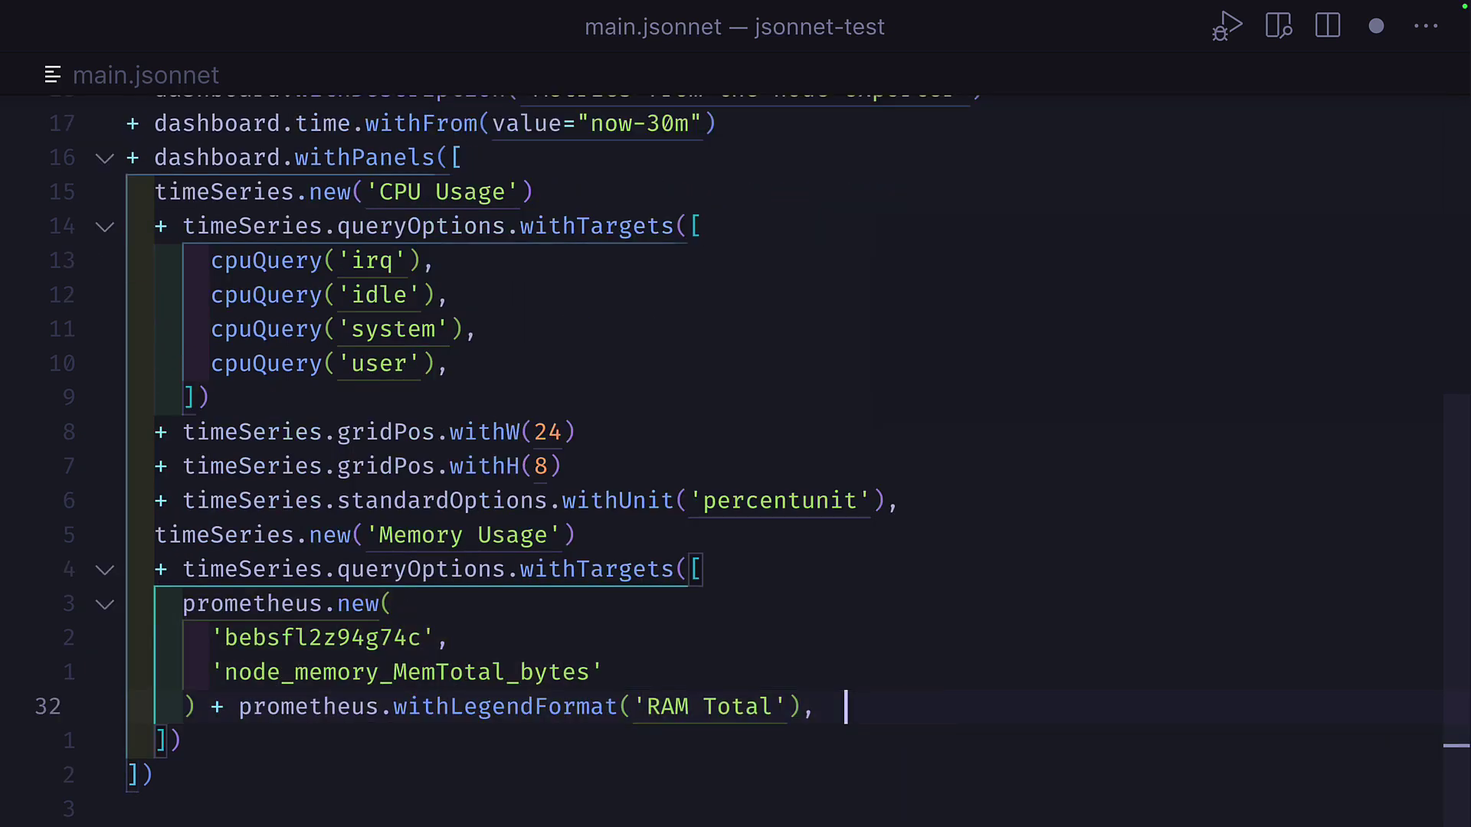
pyautogui.press('Return')
pyautogui.press('Tab')
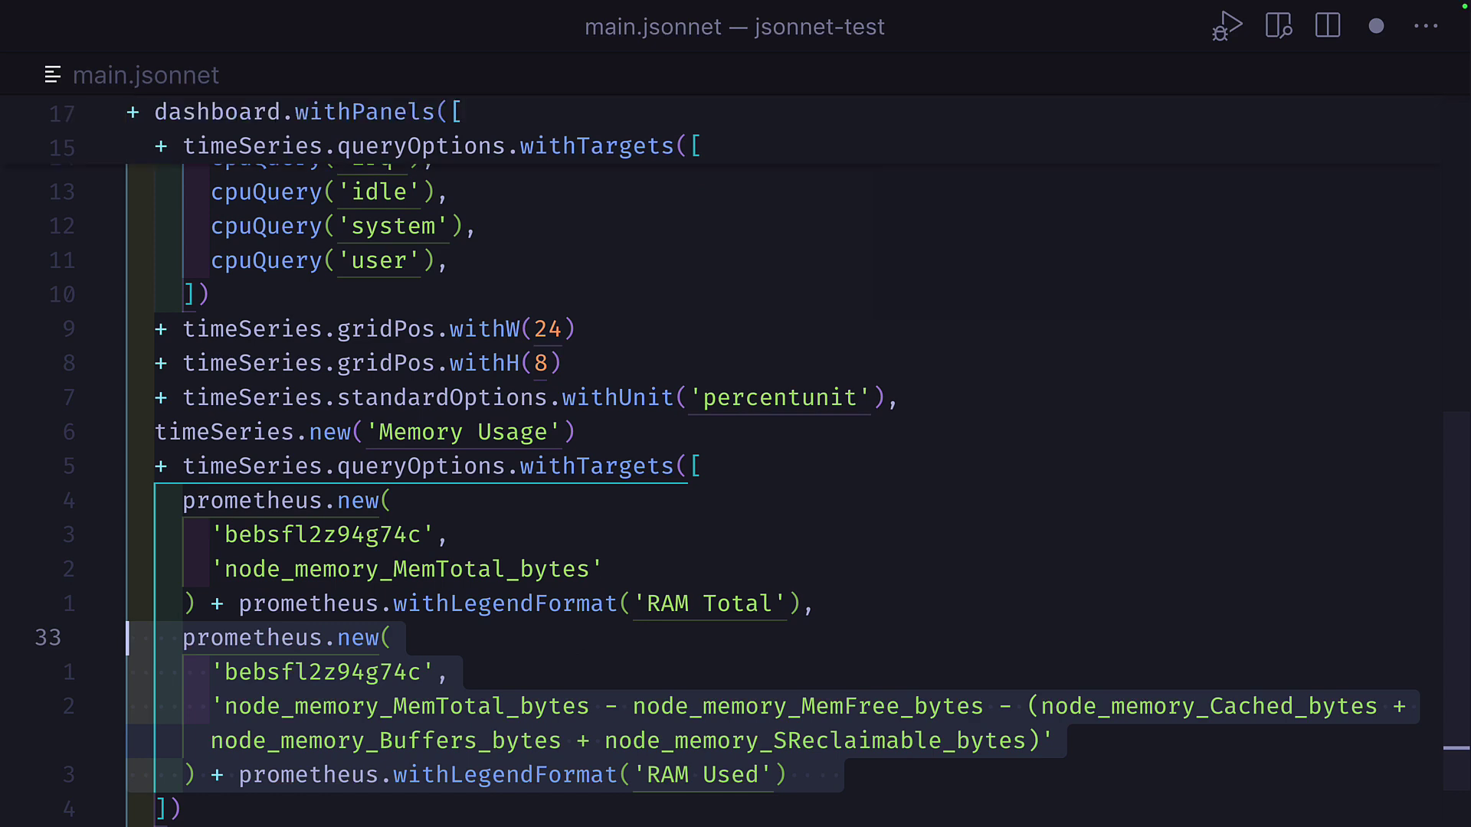
pyautogui.press('Return')
pyautogui.press('Tab')
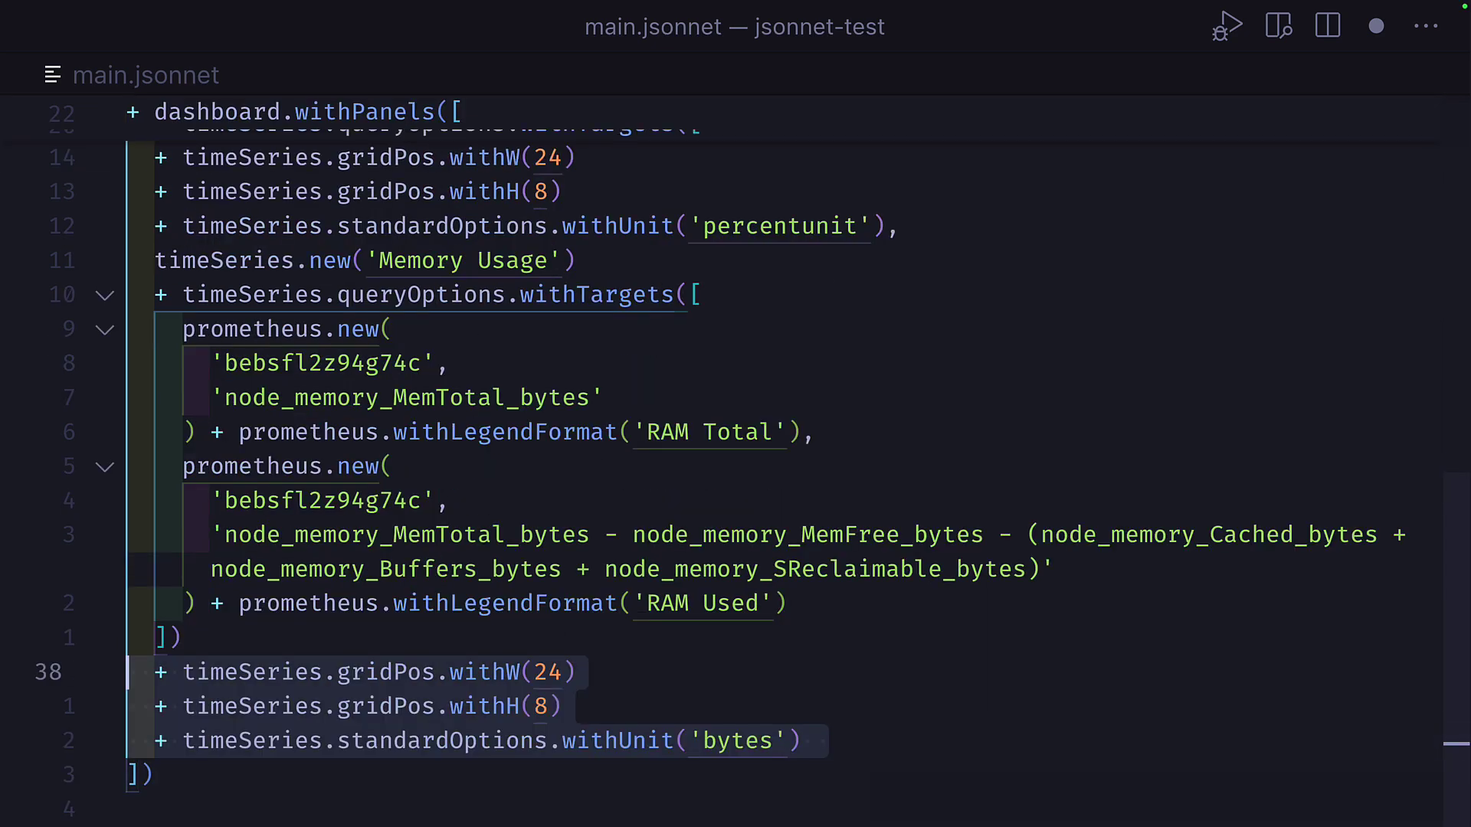
pyautogui.press('Up')
pyautogui.press('Up')
pyautogui.press('Up')
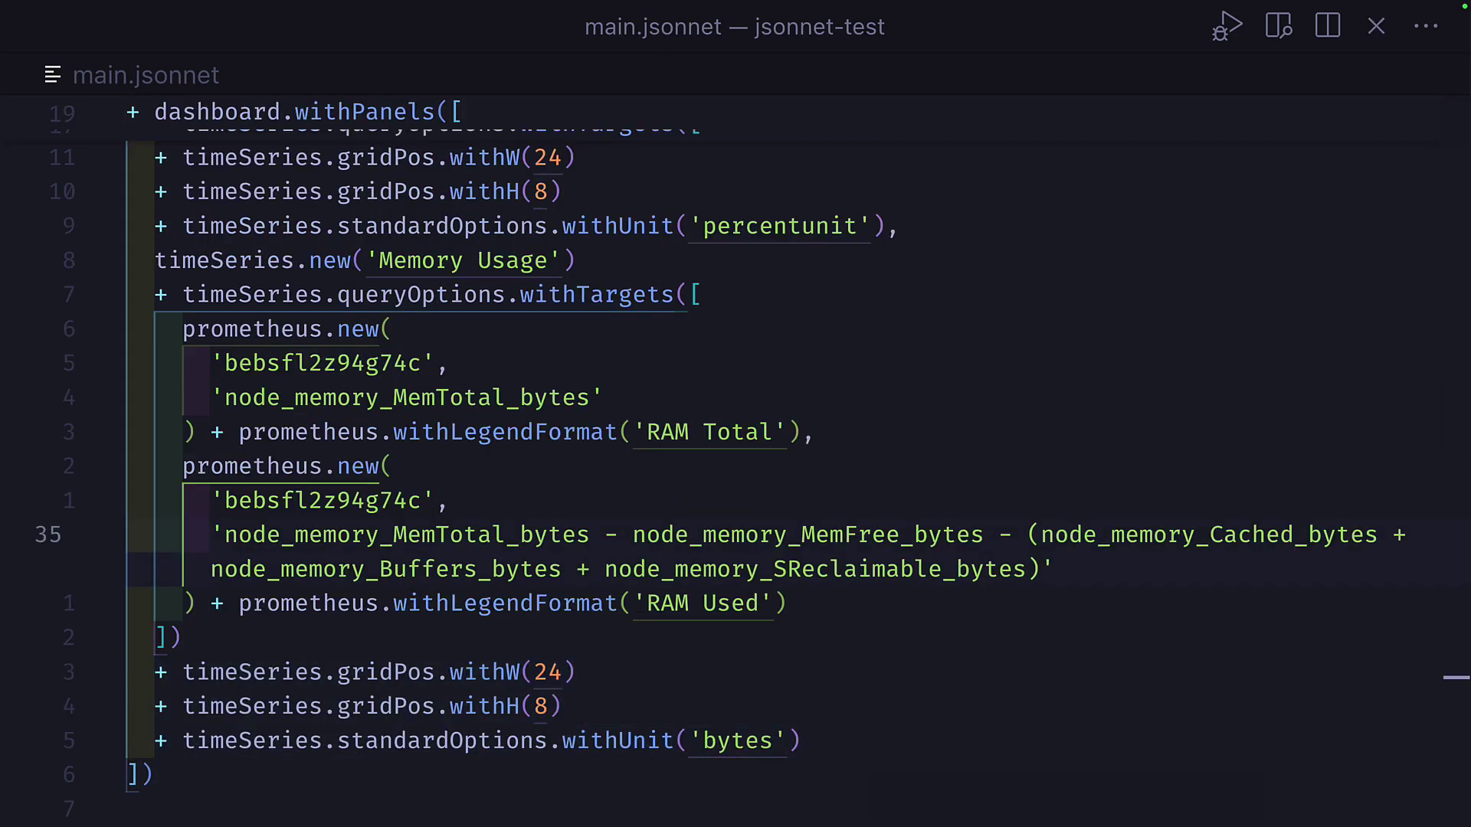
pyautogui.scroll(3, 736, 460)
pyautogui.scroll(3, 735, 459)
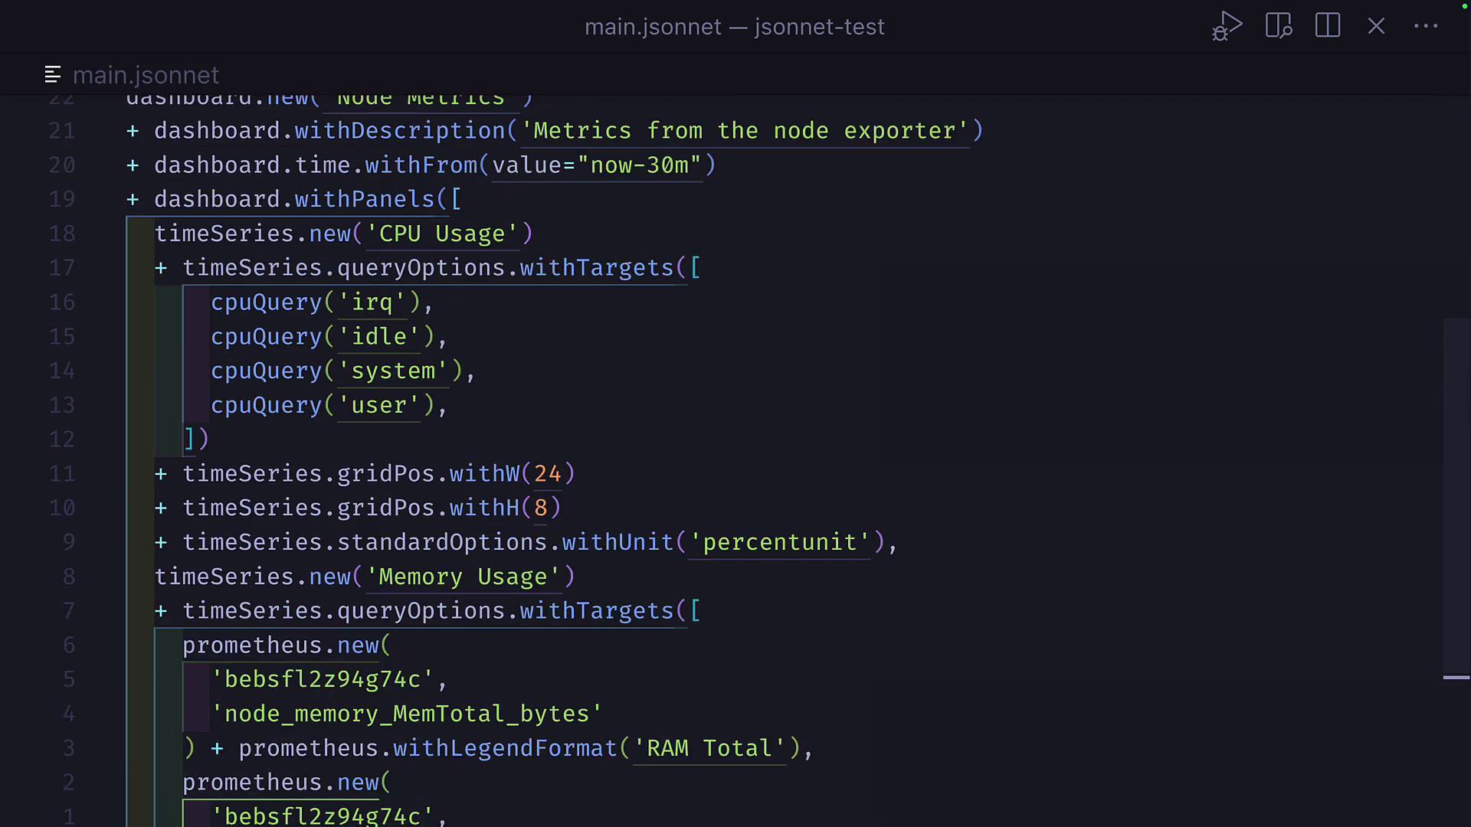
pyautogui.scroll(3, 735, 460)
pyautogui.scroll(3, 735, 460)
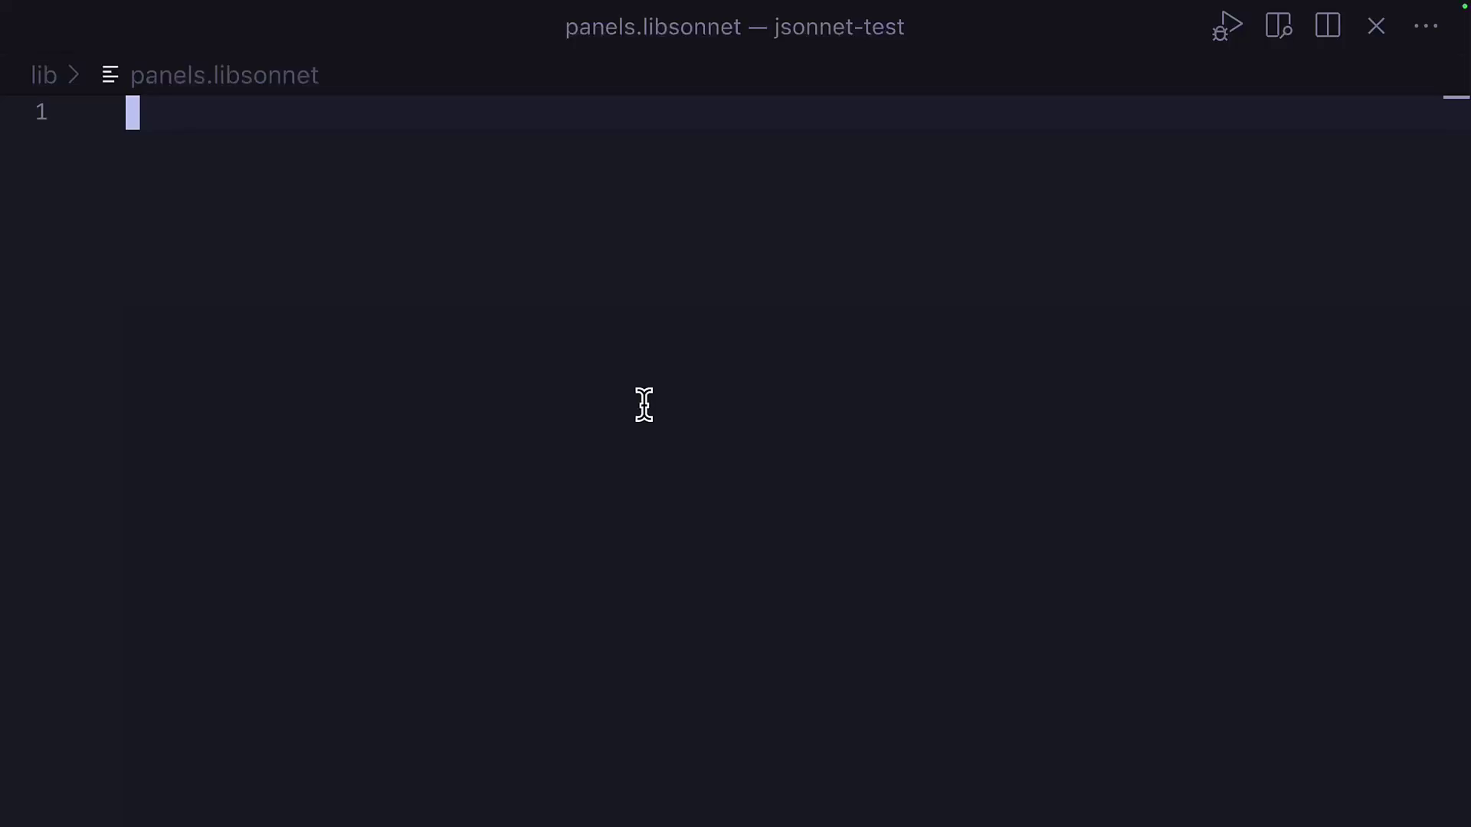
# Step: Paste the panel code into panels.libsonnet, then replace it with the refactored cpuUsagePanel/memoryUsagePanel library
pyautogui.hotkey('ctrl', 'v')
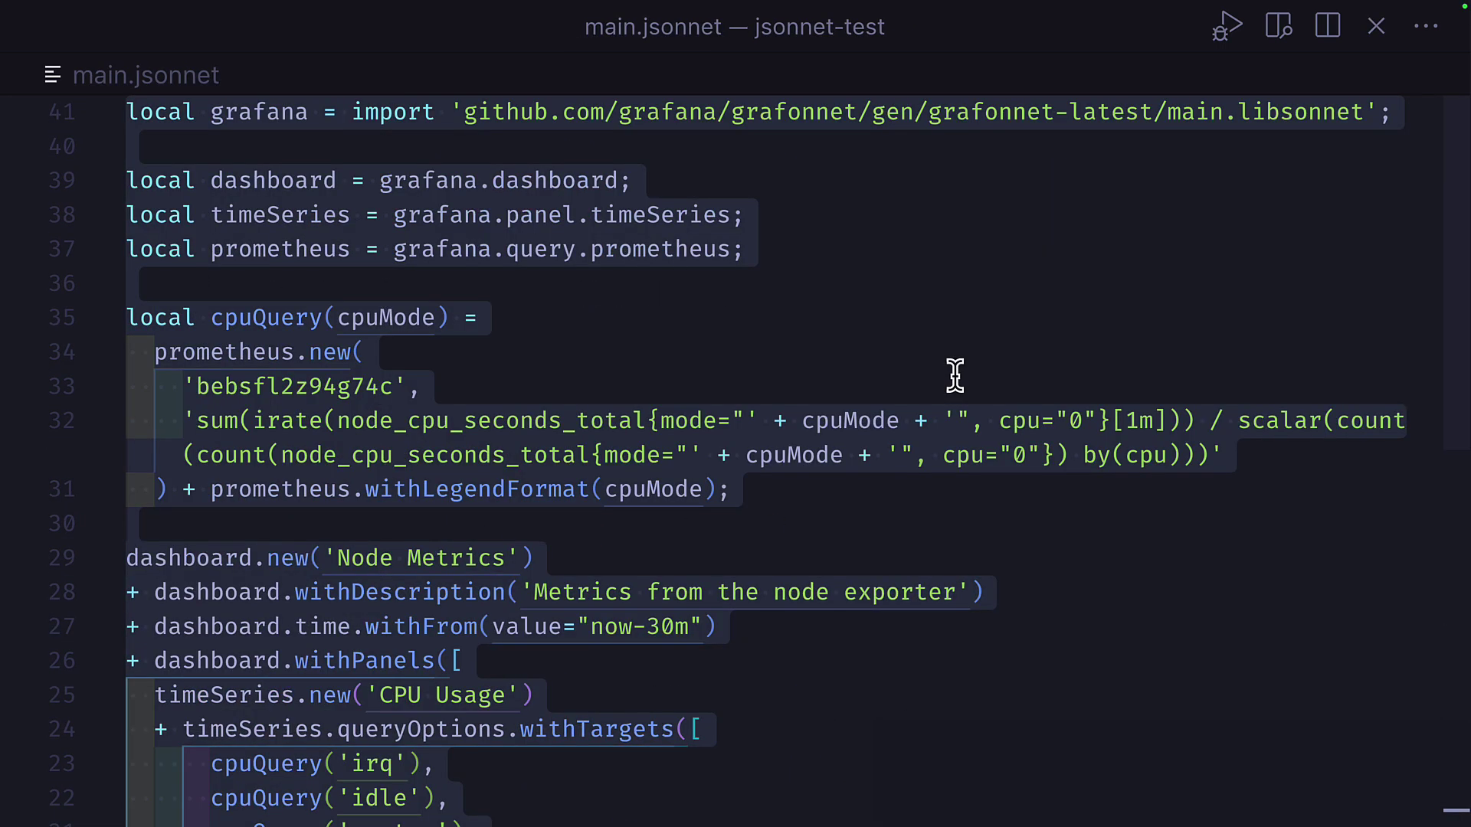
pyautogui.write('local grafana = import \'github.com/grafana/grafonnet/gen/grafonnet-latest/main.libsonnet\'; local panels = import \'lib/panels.libsonnet\';  local dashboard = grafana.dashboard;  dashboard.new(\'Node Metrics\') + dashboard.withDescription(\'Metrics from the node exporter\') + dashboard.time.withFrom(value = "now-30m") + dashboard.withPanels([     panels.cpuUsagePanel,     panels.memoryUsagePanel   ])')
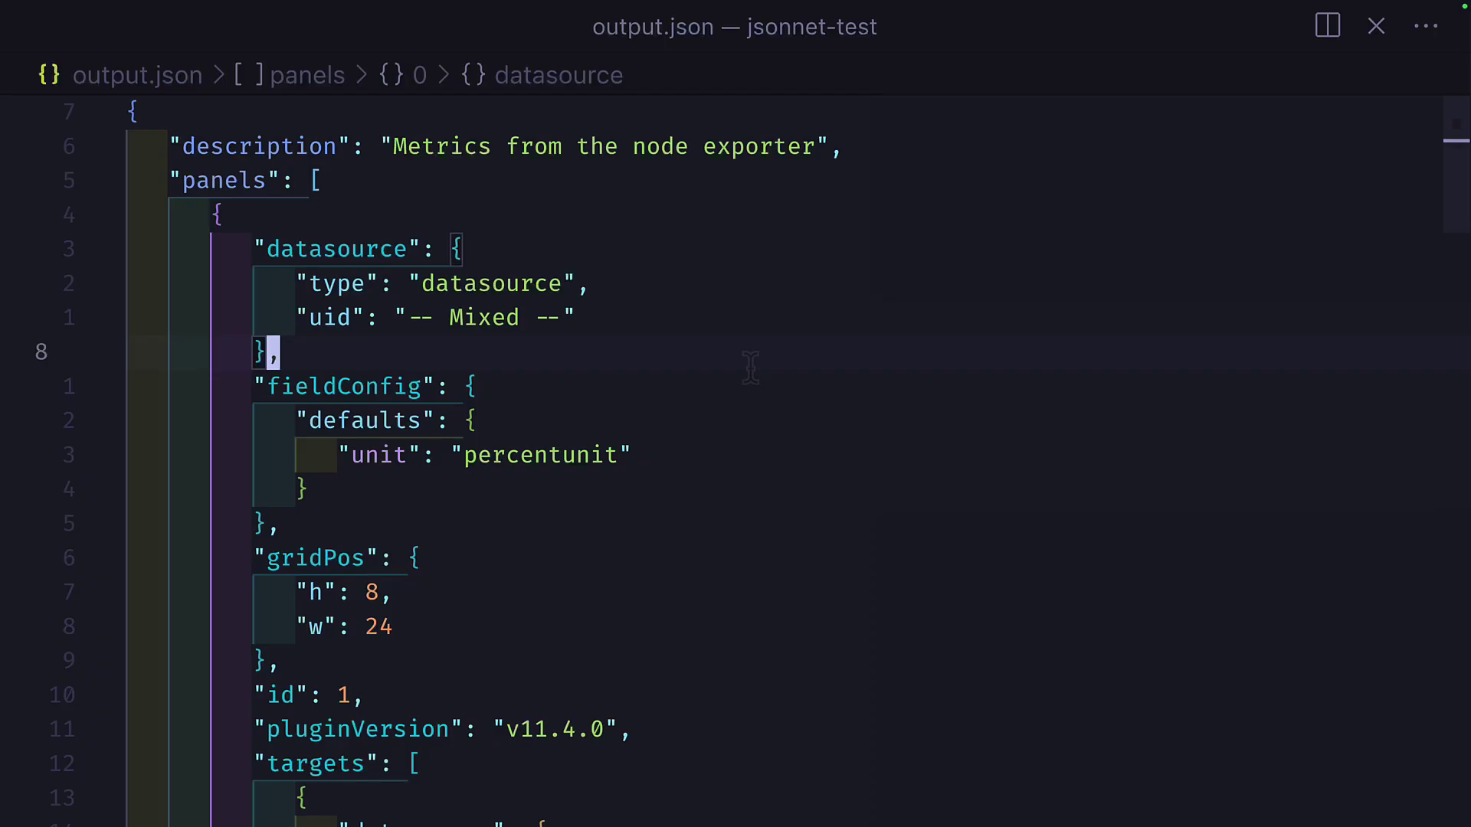
pyautogui.scroll(-10, 735, 461)
pyautogui.scroll(-8, 750, 368)
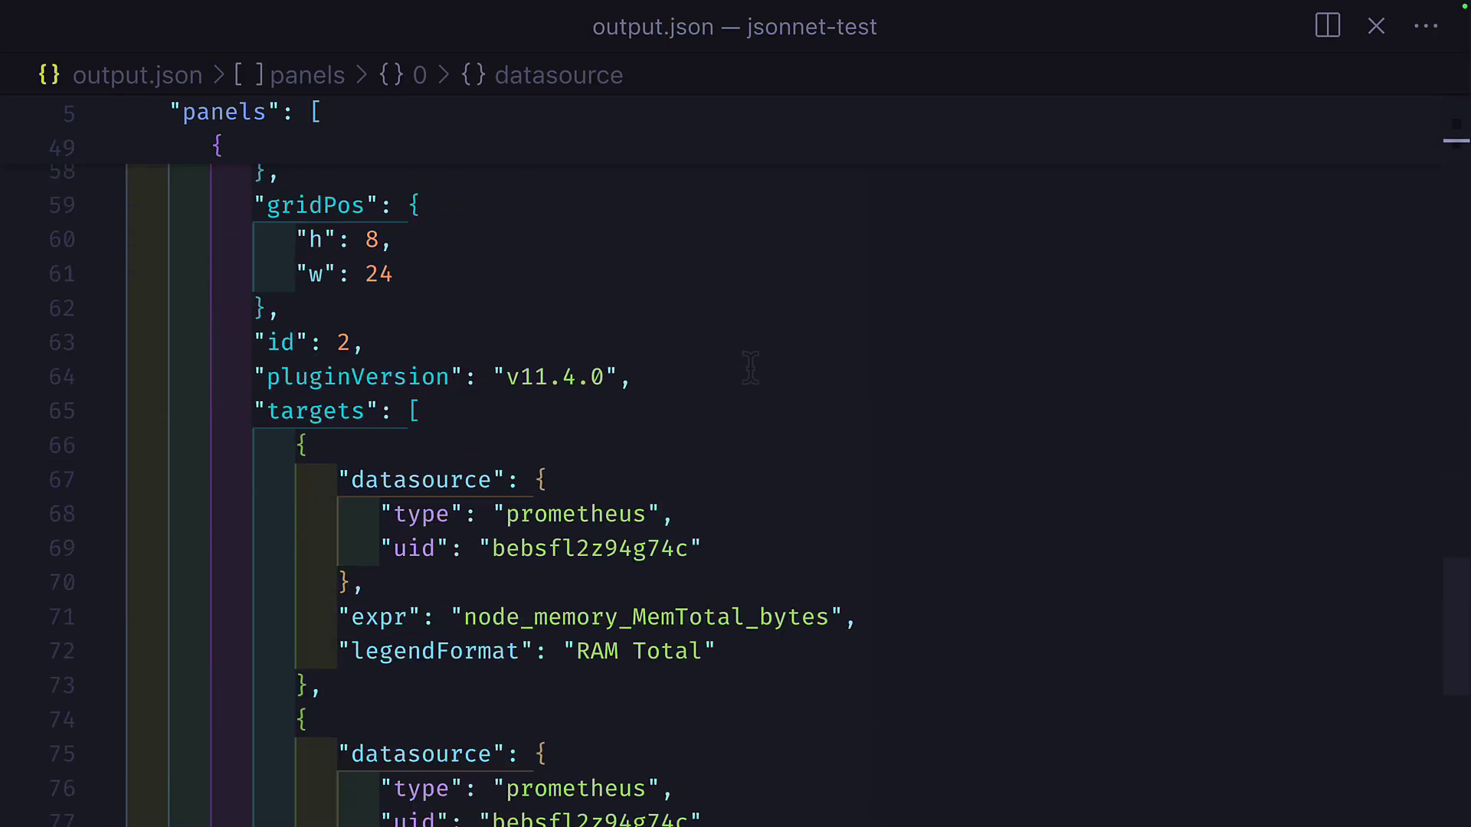